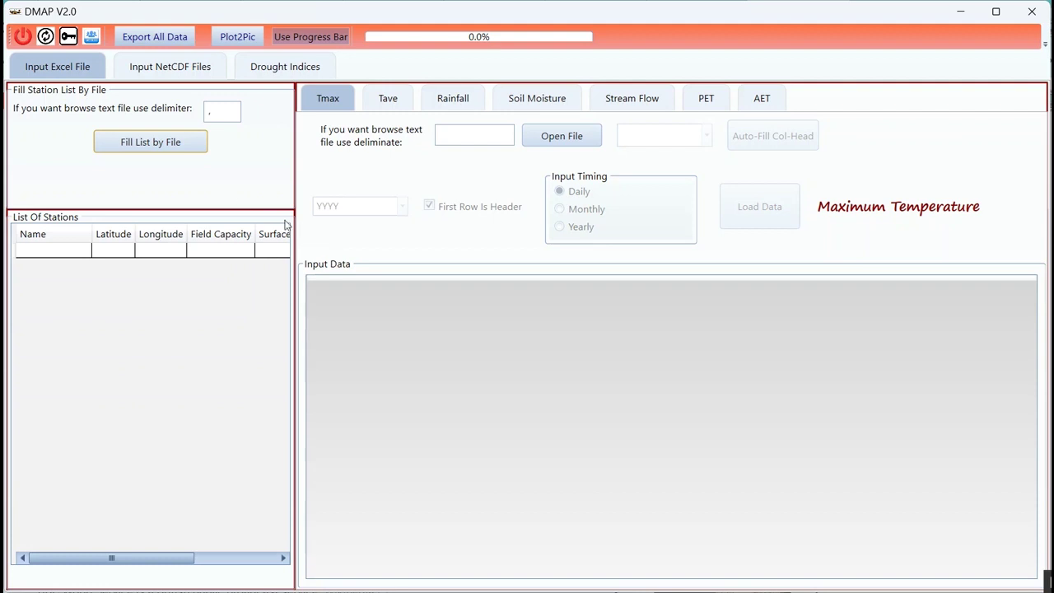
# Choose China-important.xlsx as the file for filling the station list
pyautogui.click(156, 150)
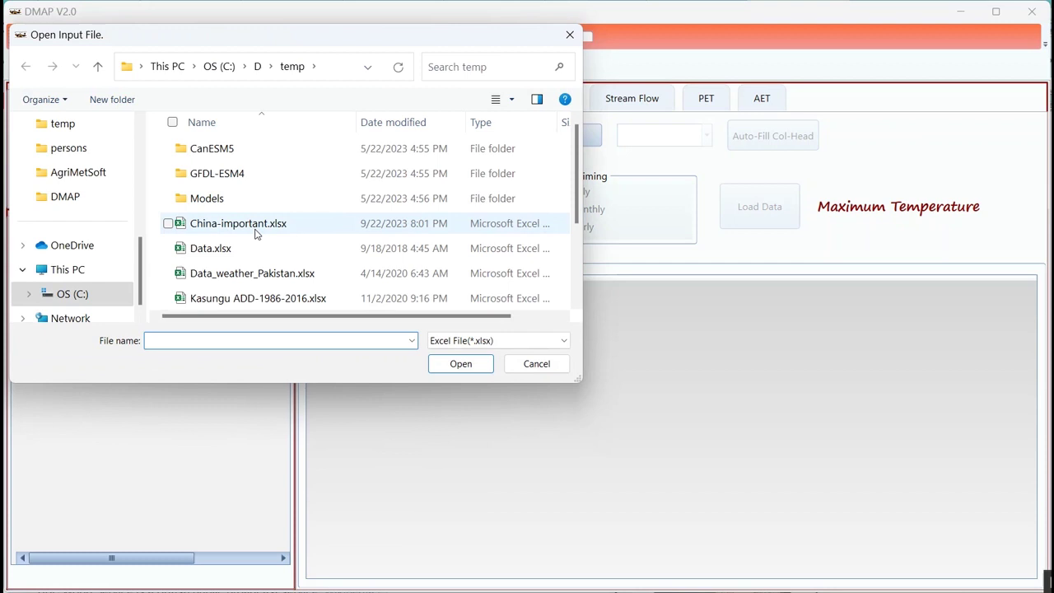
pyautogui.doubleClick(251, 231)
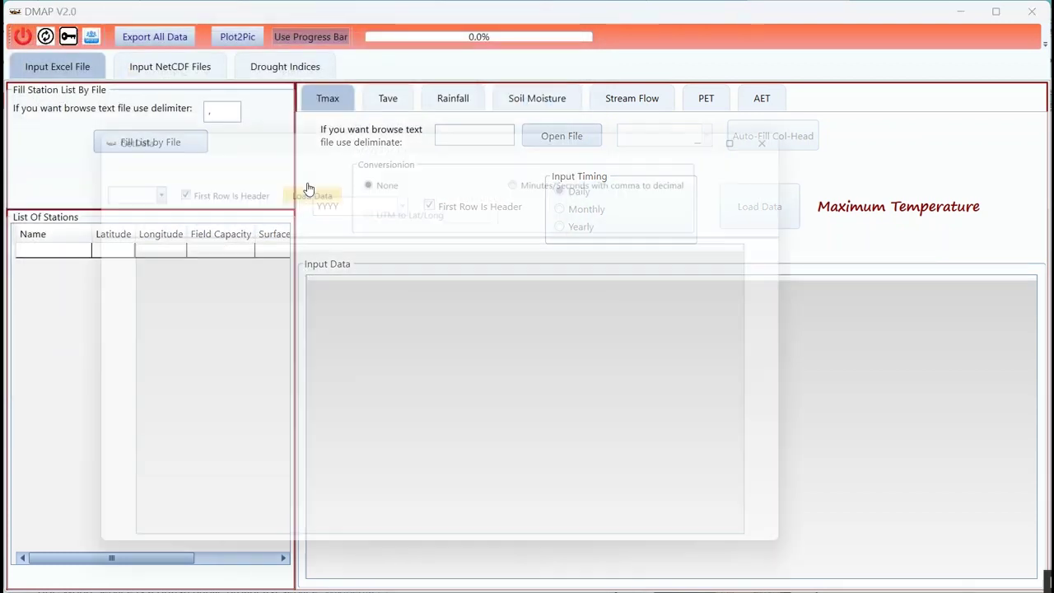
# Preview the Stations1 sheet and map its columns to Name of Station, Latitude and Longitude
pyautogui.click(136, 182)
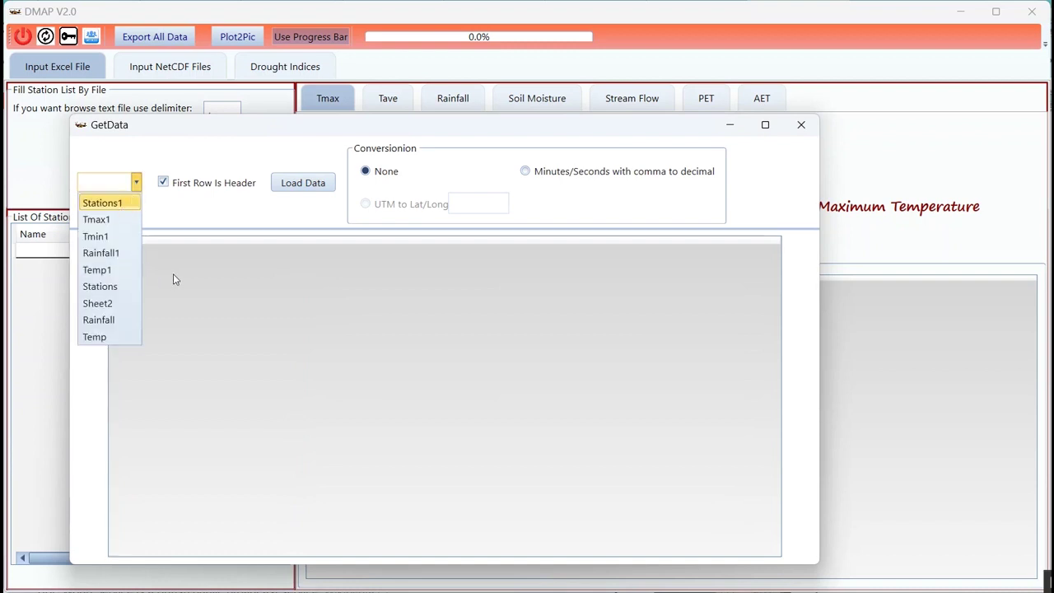
pyautogui.press('Return')
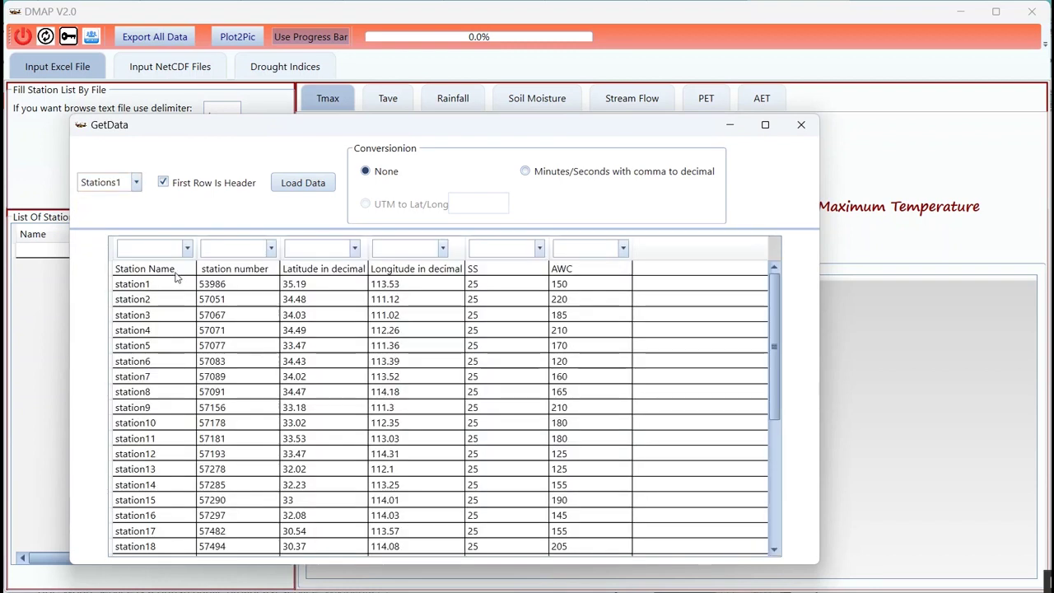
pyautogui.click(187, 250)
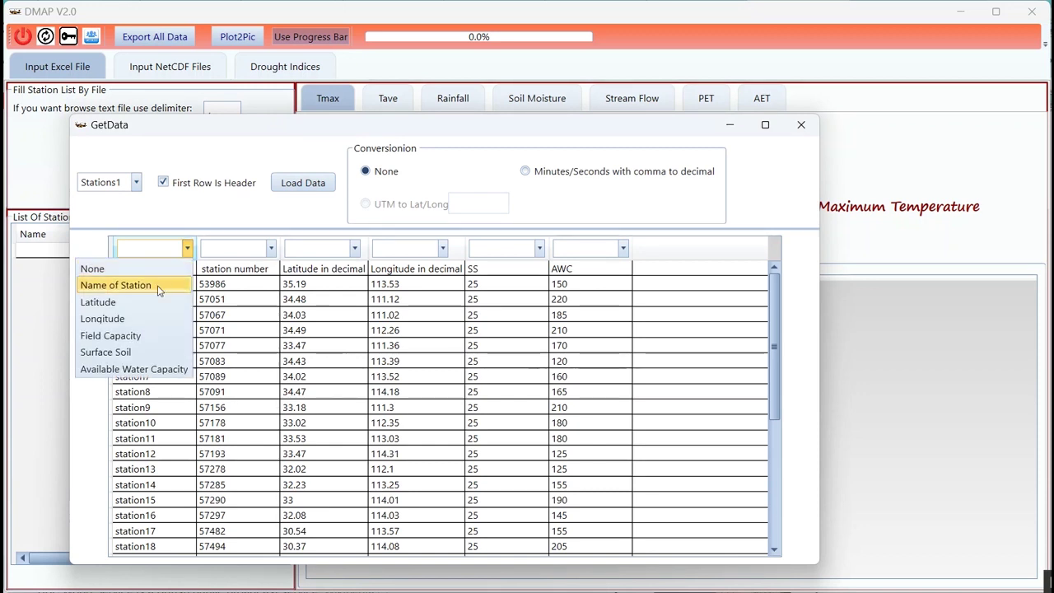
pyautogui.click(128, 286)
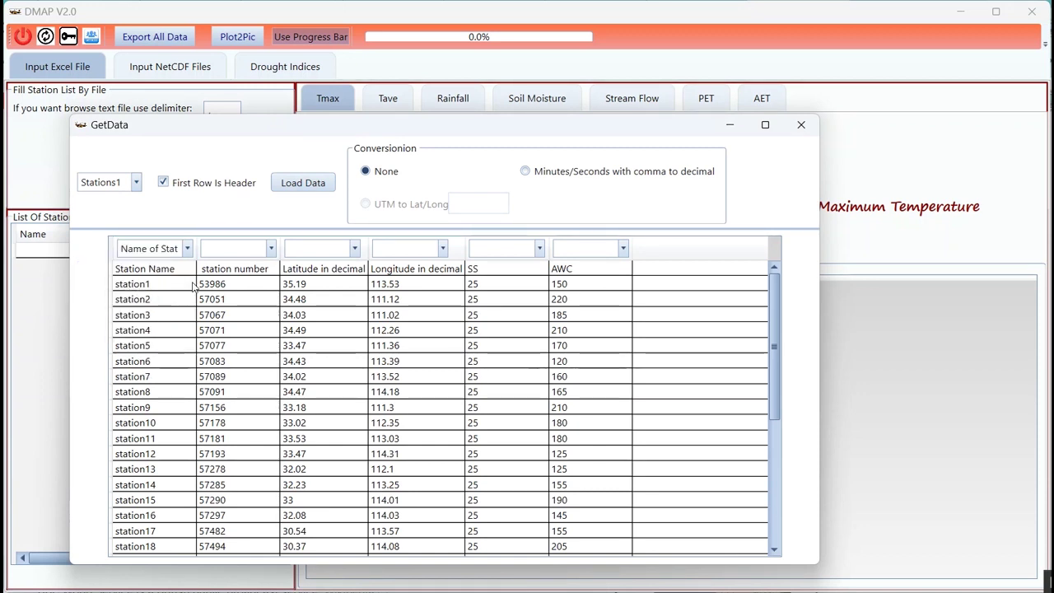
pyautogui.click(354, 248)
pyautogui.click(283, 304)
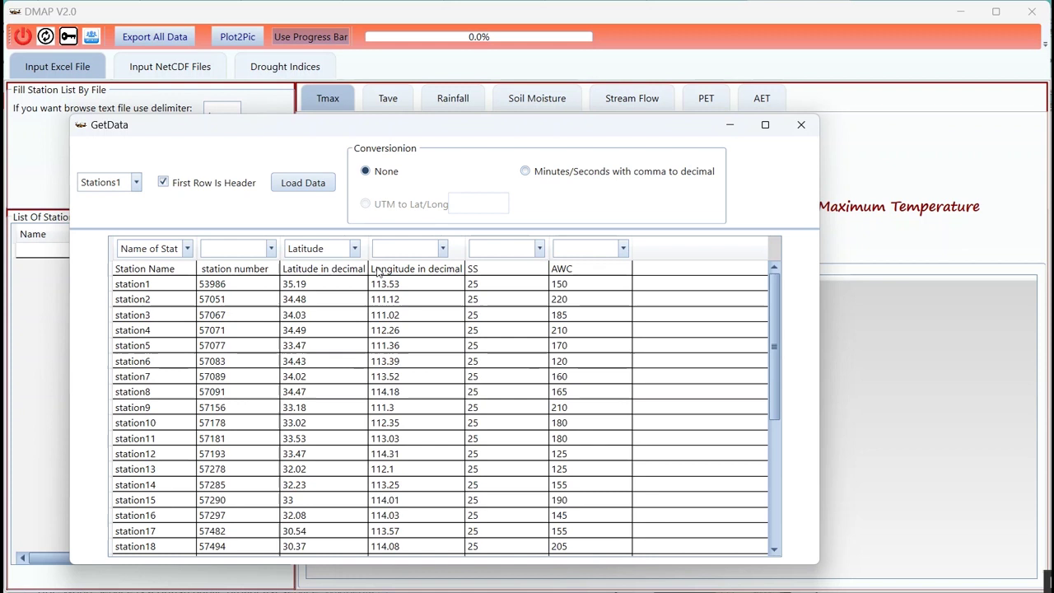
pyautogui.click(442, 248)
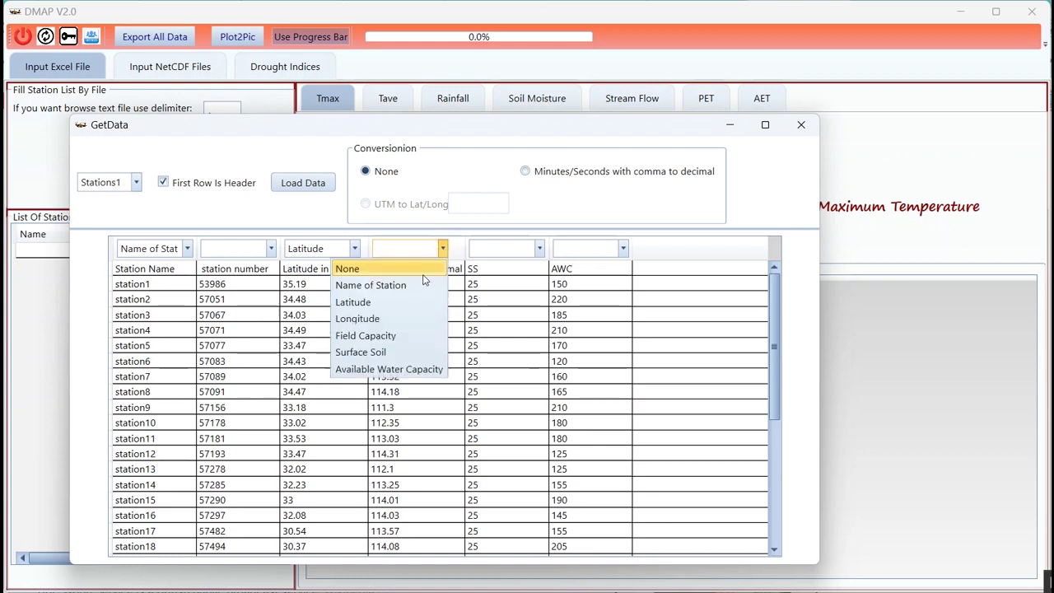
pyautogui.click(368, 320)
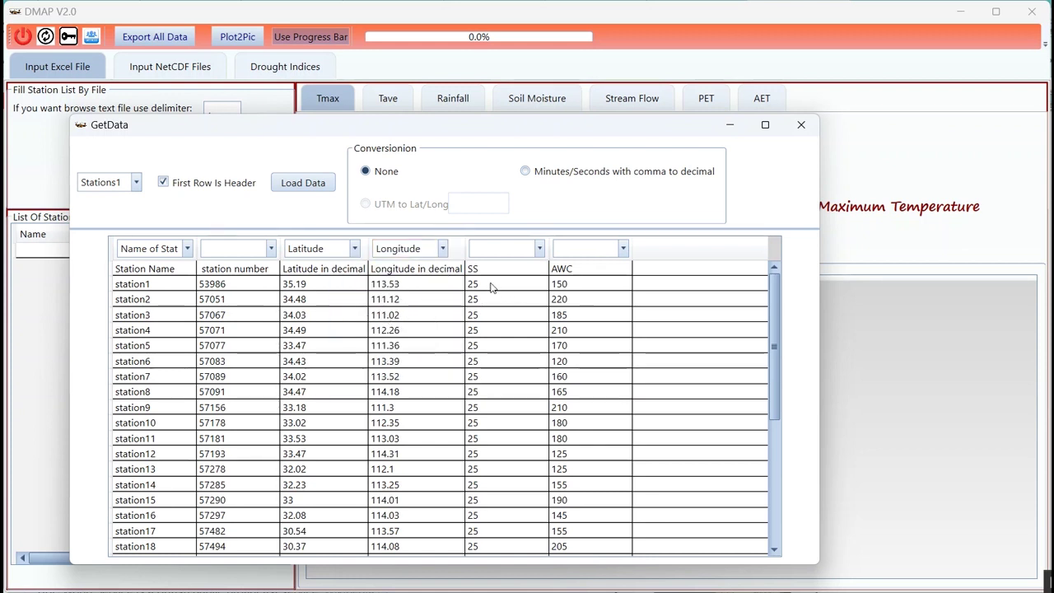
# Map the remaining columns to Surface Soil and Available Water Capacity, then load the stations
pyautogui.click(539, 249)
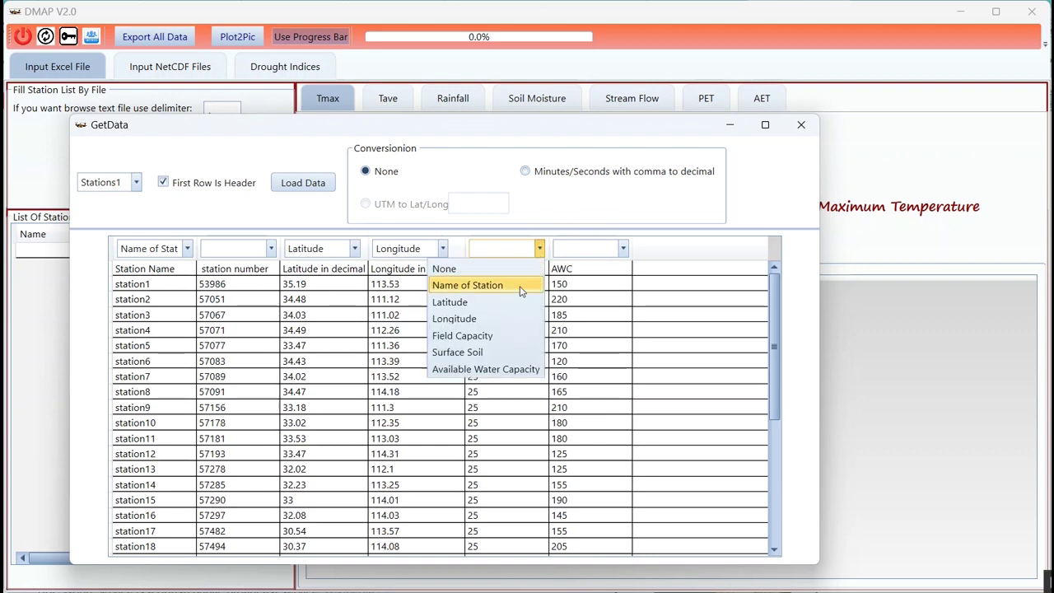
pyautogui.click(472, 352)
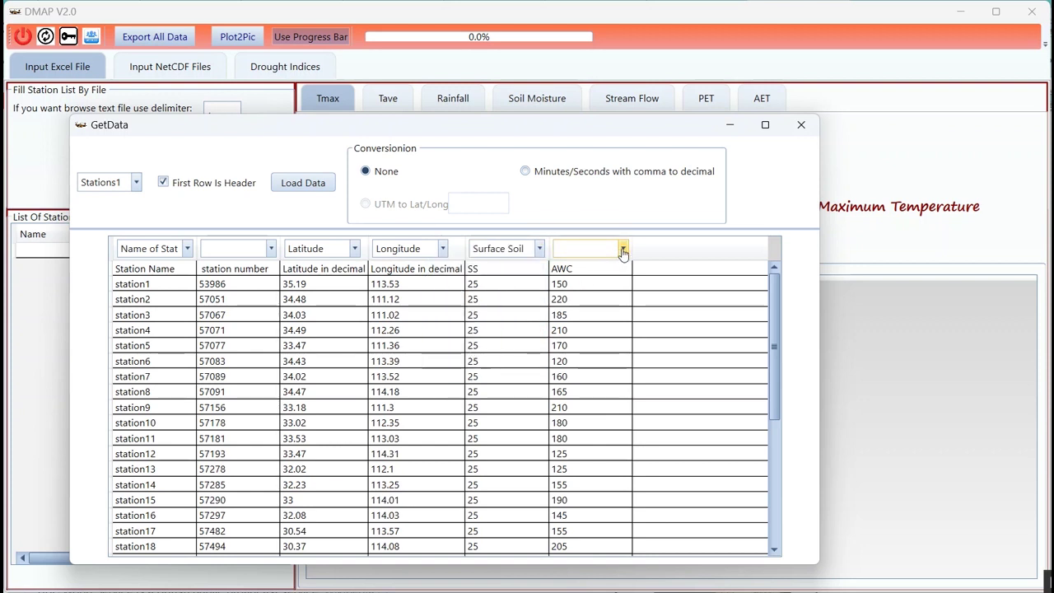
pyautogui.click(623, 249)
pyautogui.click(539, 369)
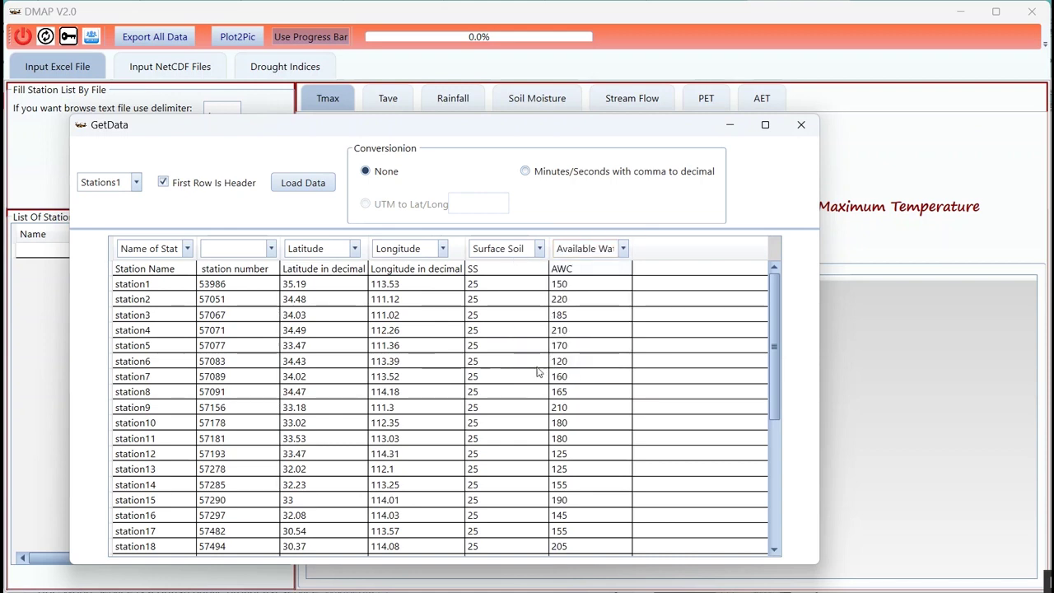
pyautogui.click(303, 185)
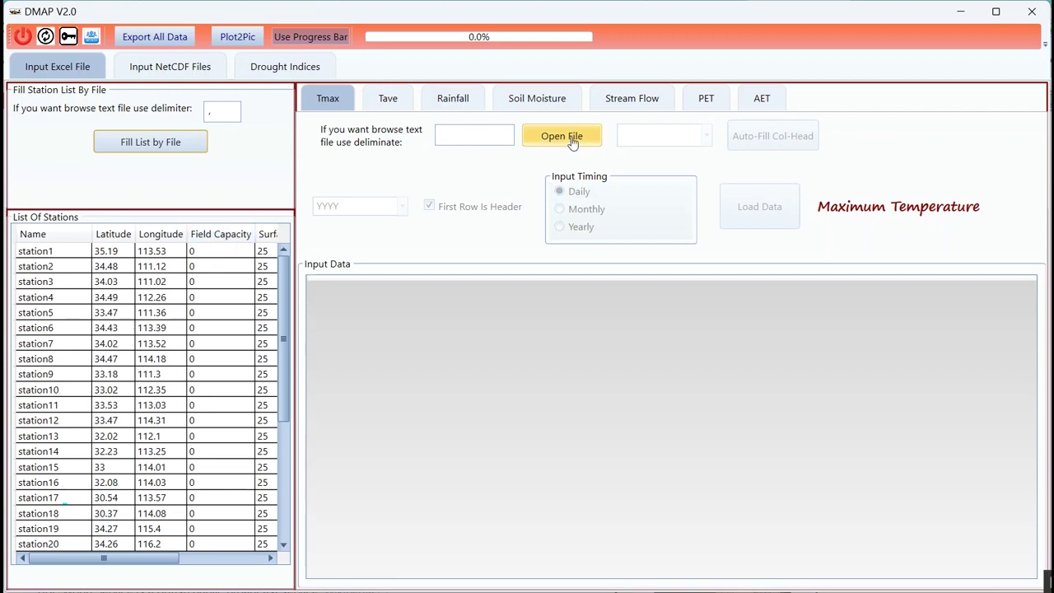
# On the Rainfall tab, open China-important.xlsx and list its sheets
pyautogui.click(456, 107)
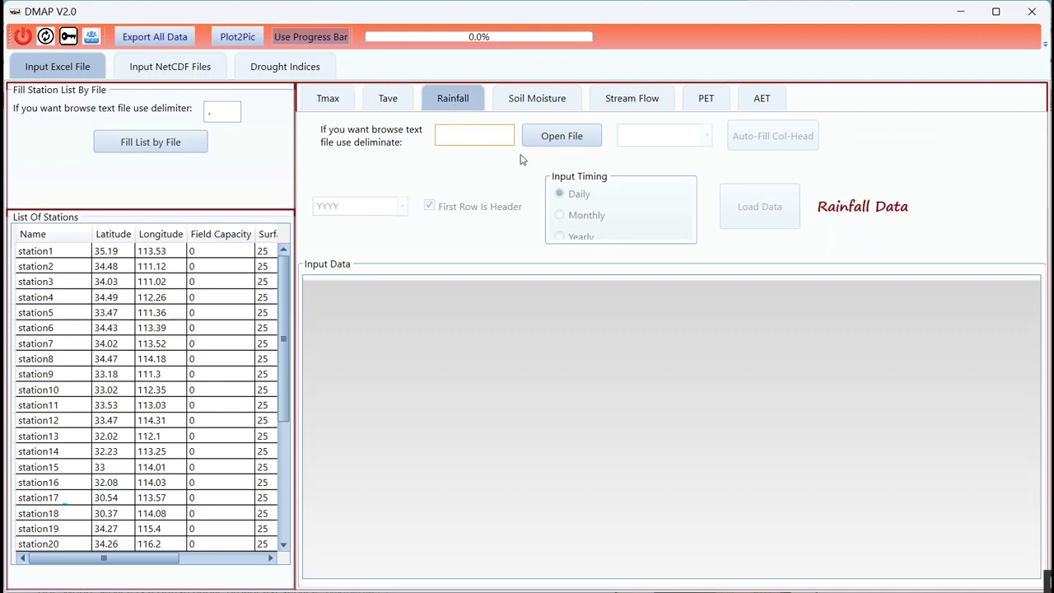
pyautogui.click(565, 142)
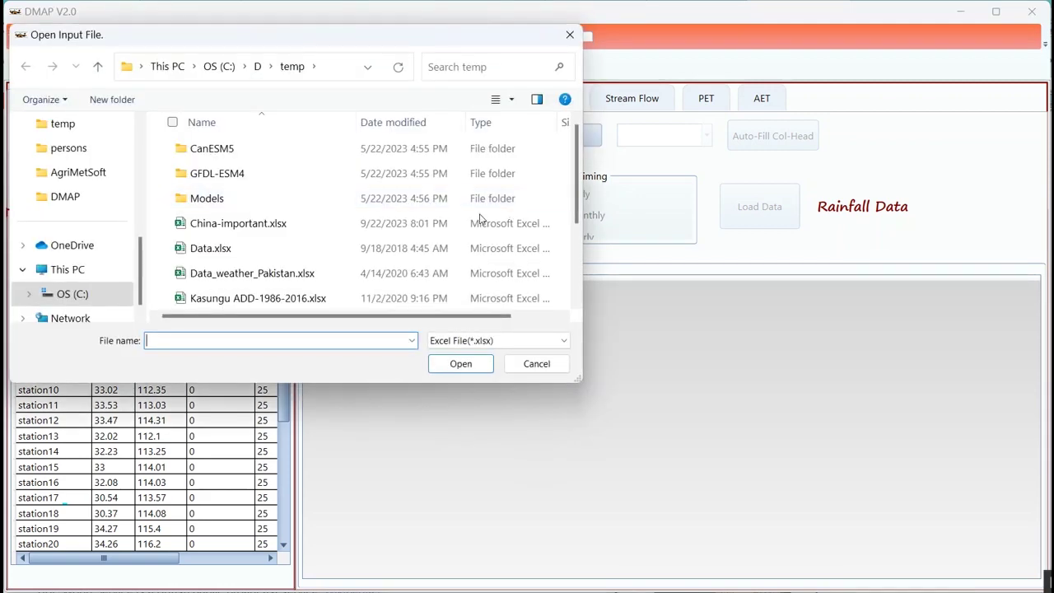
pyautogui.doubleClick(287, 224)
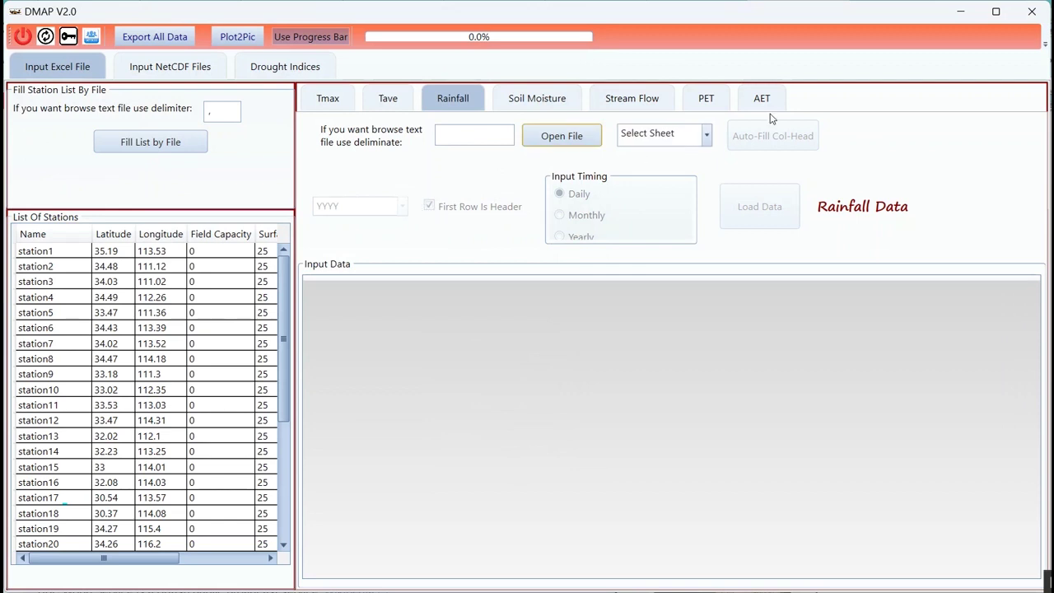
pyautogui.click(706, 133)
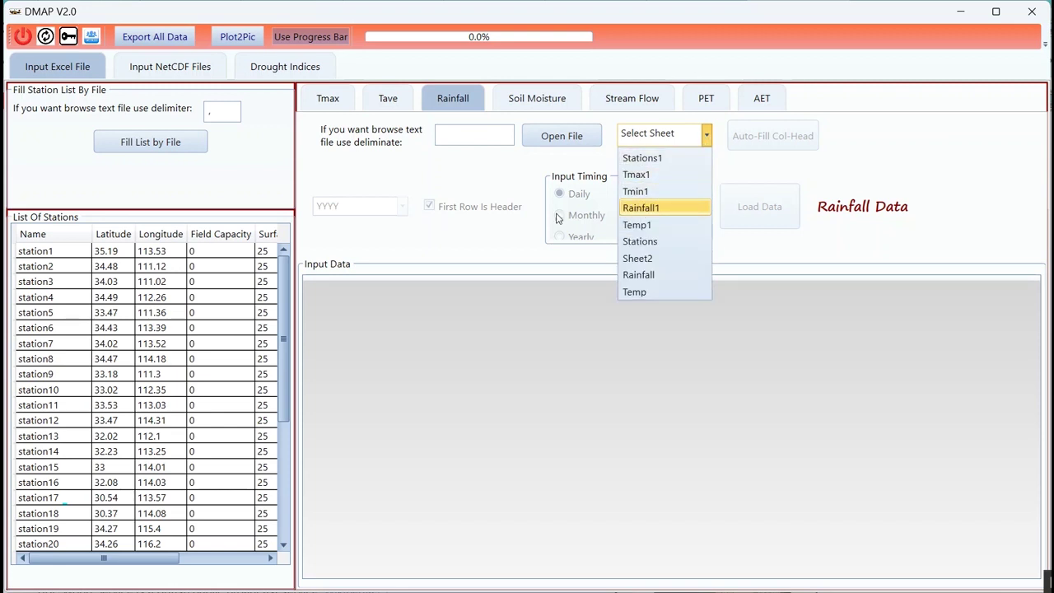
# Load daily rainfall from Rainfall1 with auto-filled column roles and the first Date column set to None
pyautogui.click(429, 238)
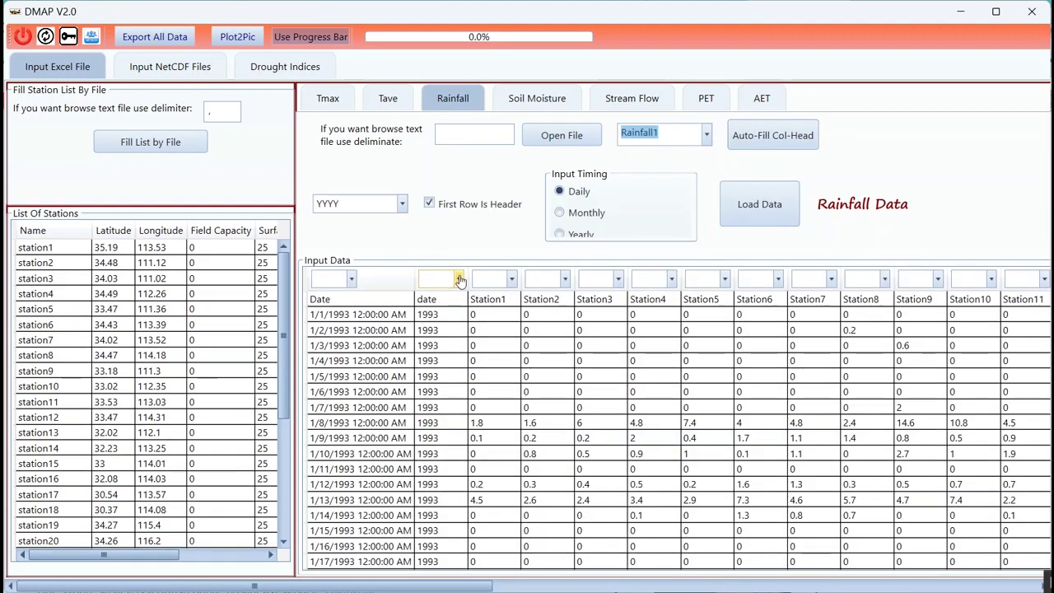
pyautogui.click(772, 138)
pyautogui.click(764, 141)
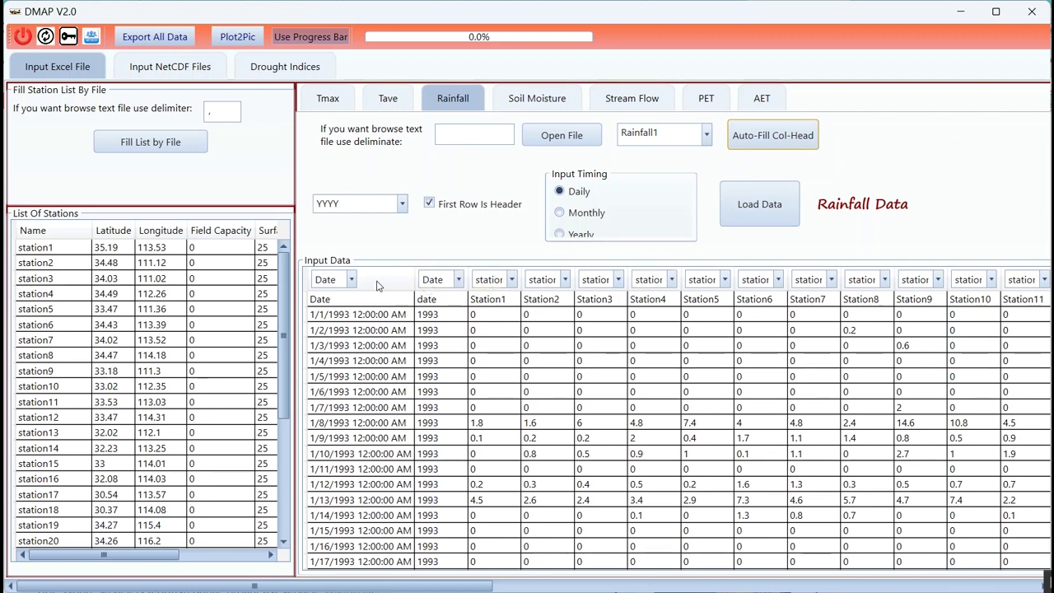
pyautogui.click(350, 280)
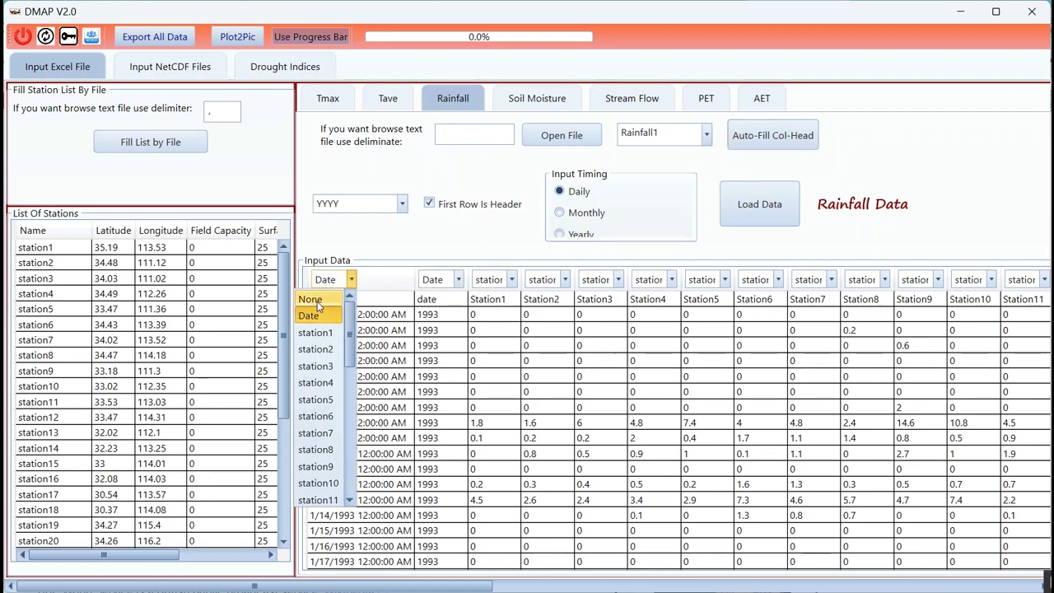
pyautogui.click(318, 302)
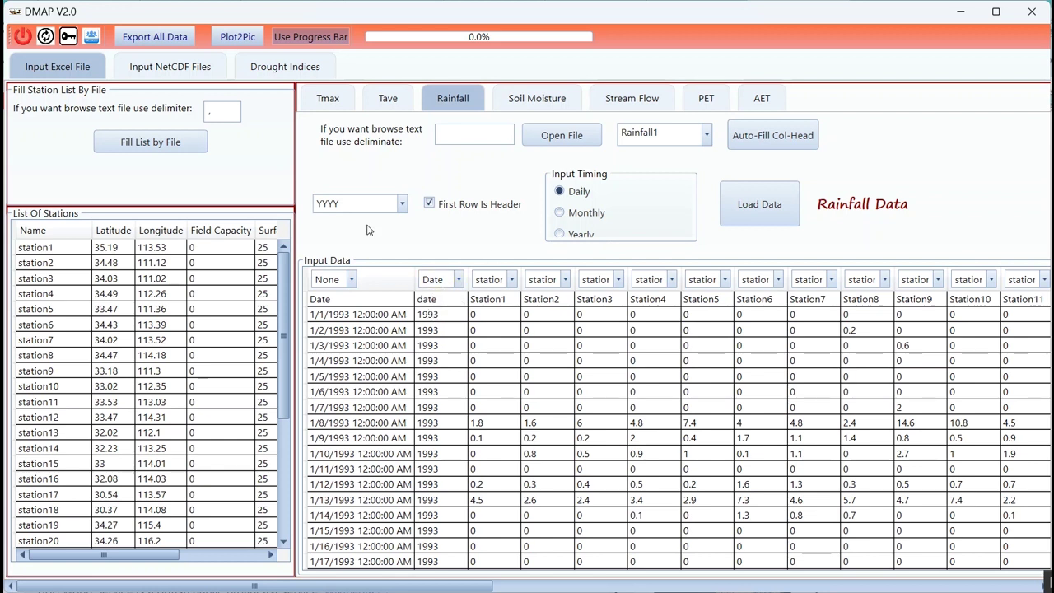
pyautogui.click(755, 213)
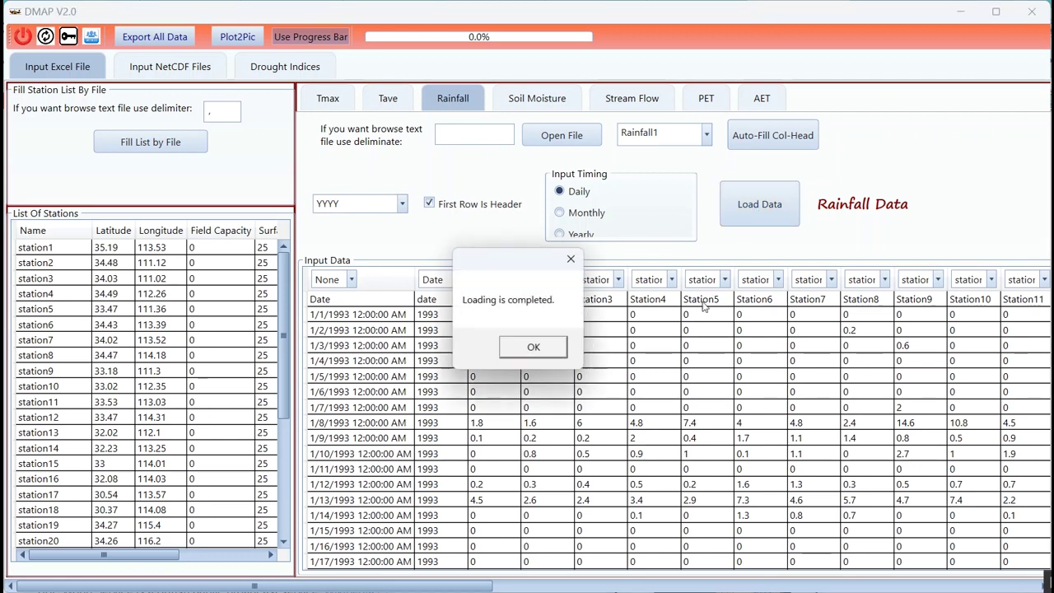
pyautogui.click(532, 349)
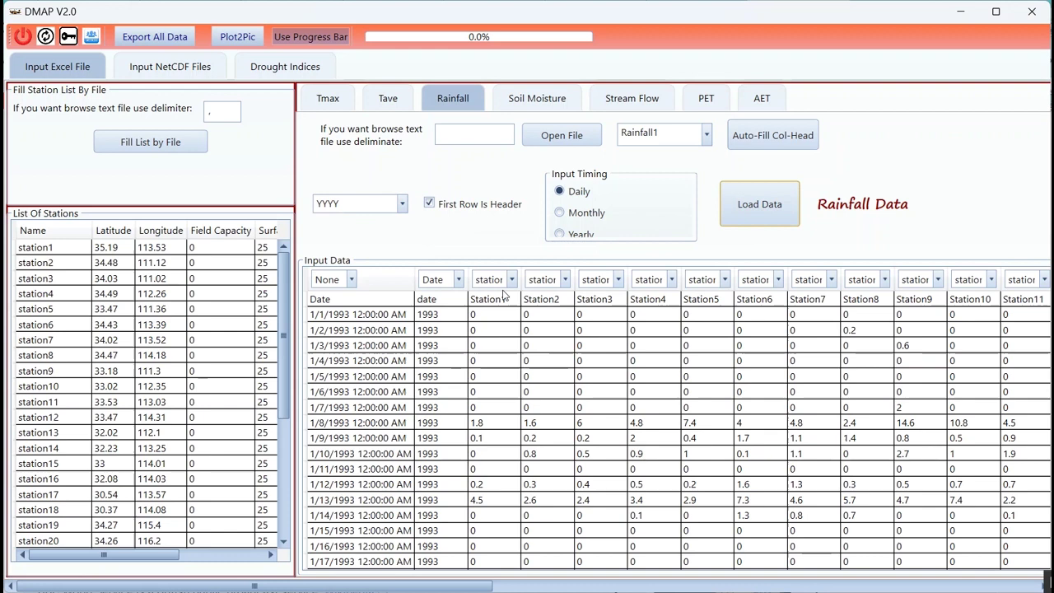
# On the Tave tab, open China-important.xlsx and select the Temp1 sheet
pyautogui.click(394, 104)
pyautogui.click(548, 144)
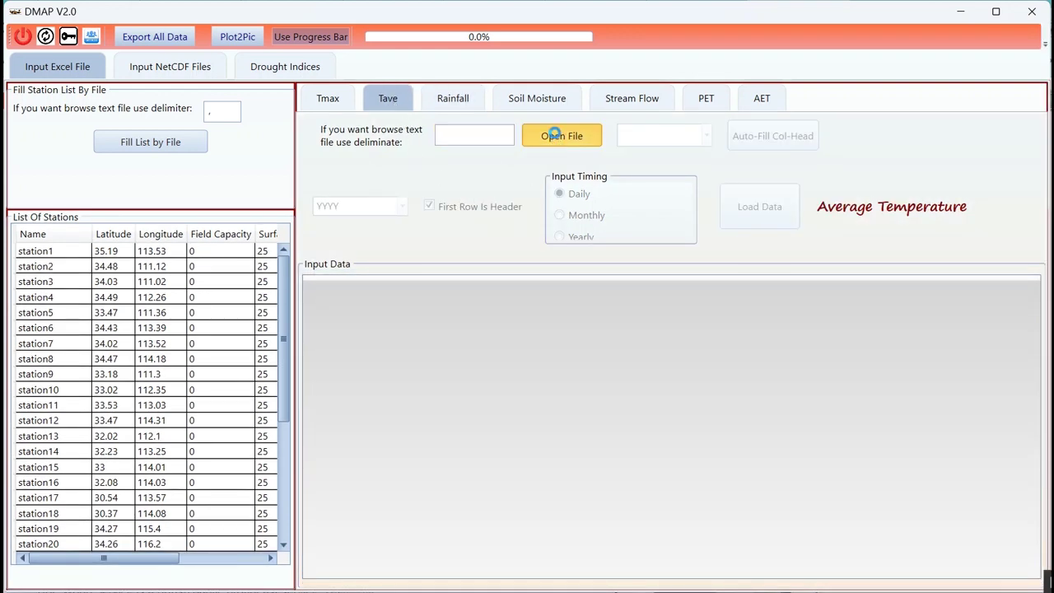
pyautogui.doubleClick(272, 223)
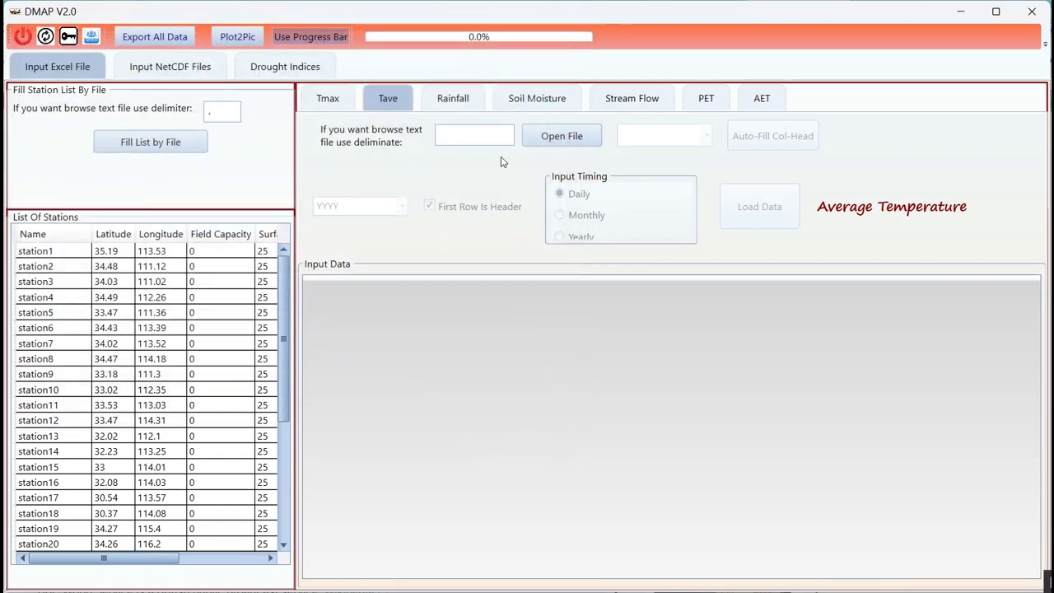
pyautogui.click(706, 138)
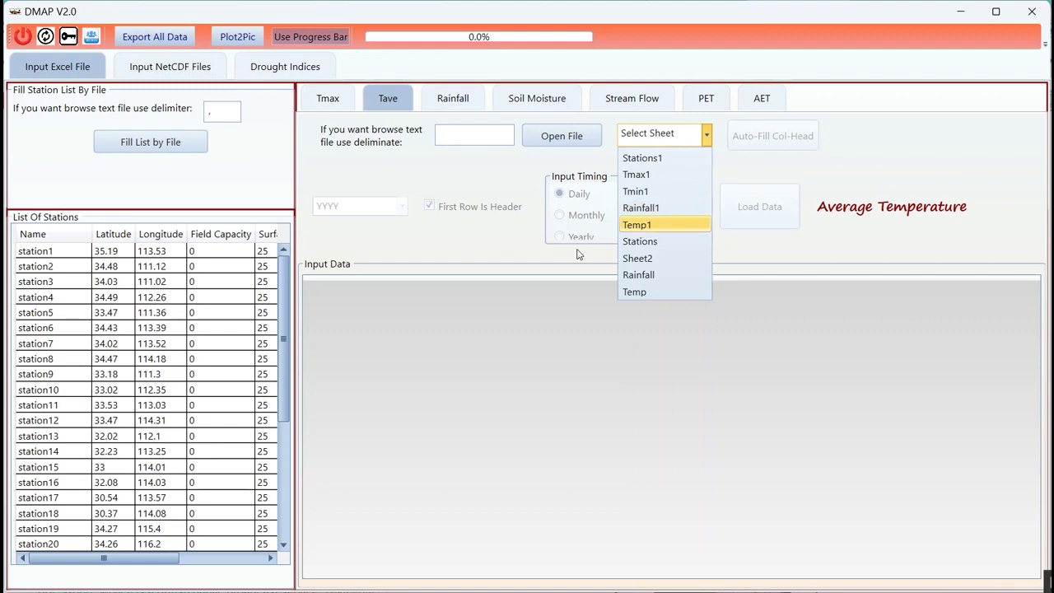
pyautogui.click(416, 266)
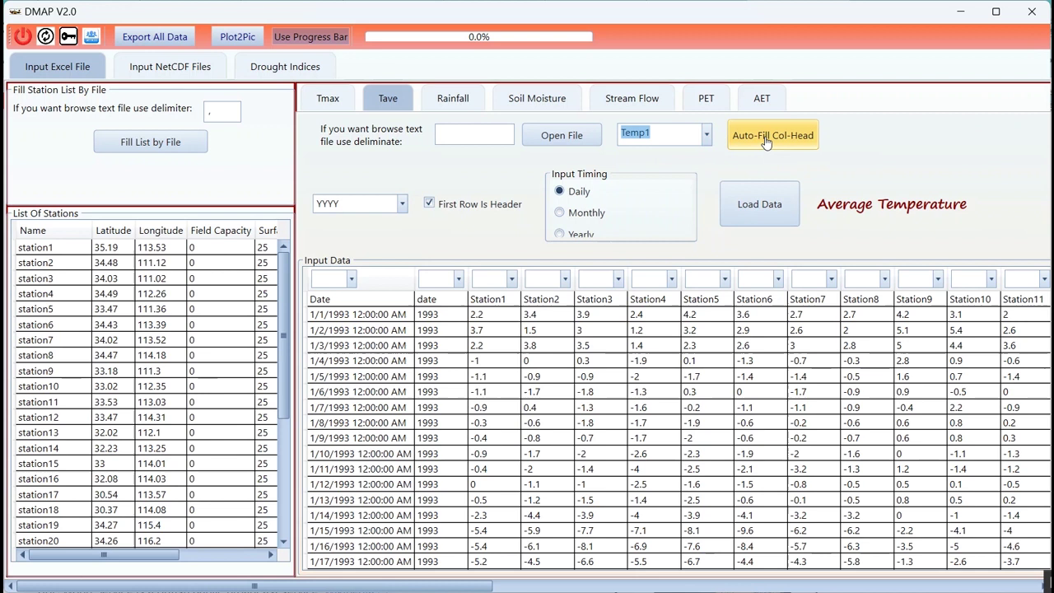
# Auto-fill Temp1 column headings, keeping the second column as Date and setting the first to None
pyautogui.click(765, 140)
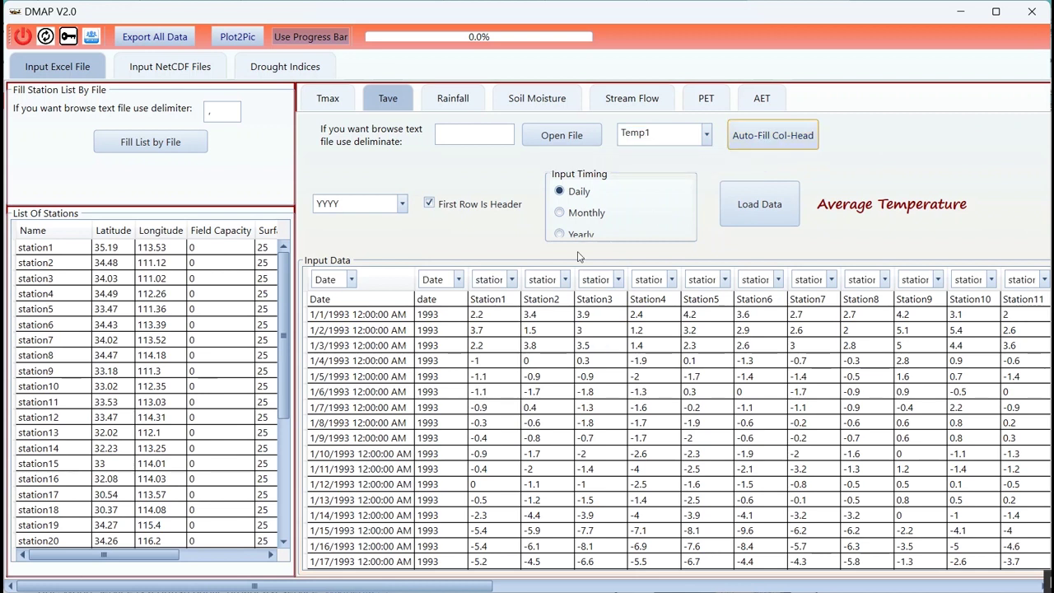
pyautogui.click(458, 279)
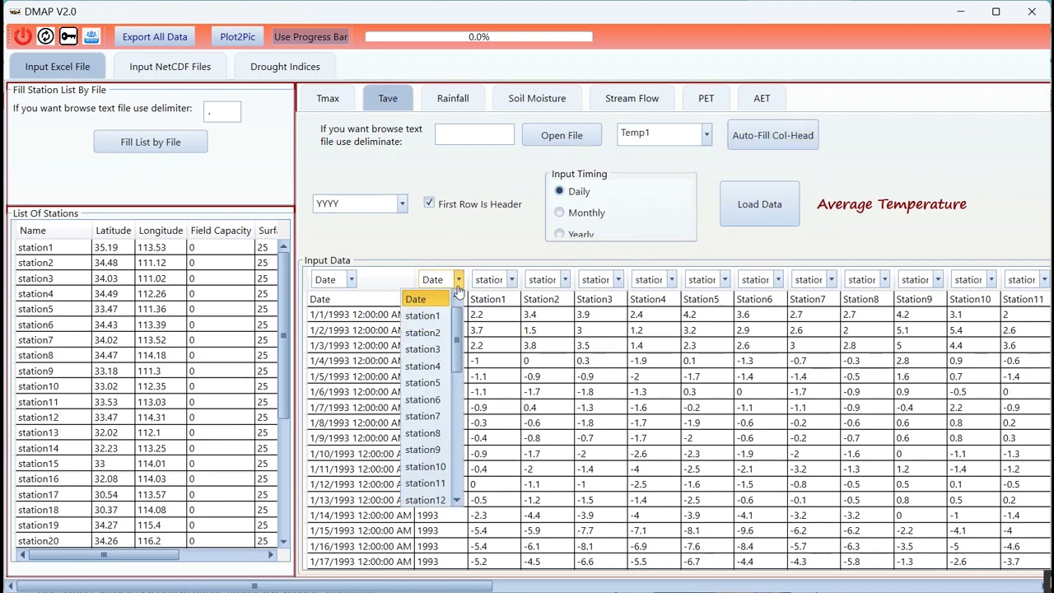
pyautogui.click(351, 280)
pyautogui.click(350, 280)
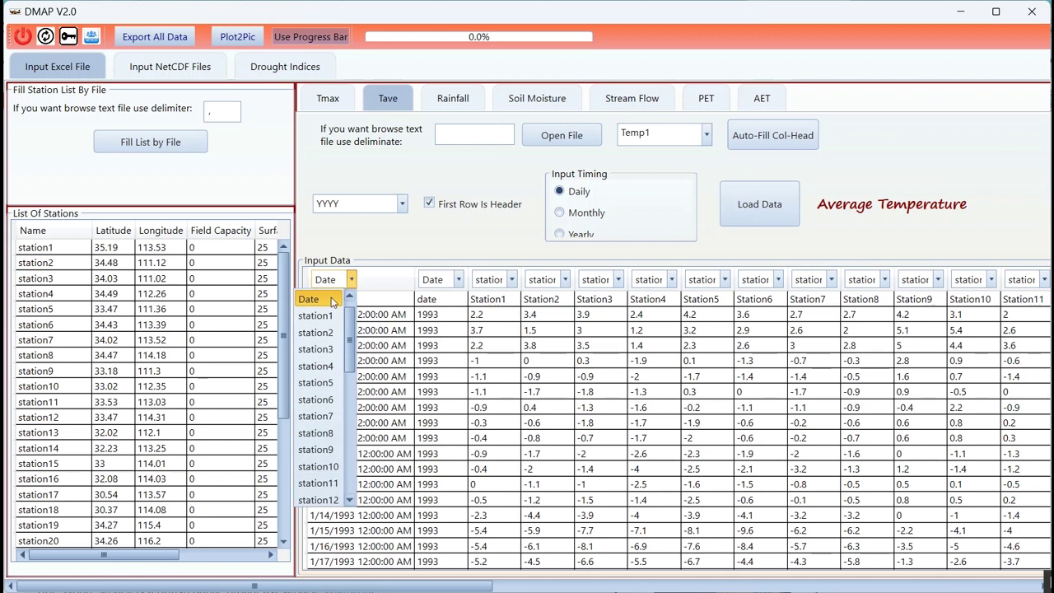
pyautogui.scroll(1, 333, 303)
pyautogui.click(328, 301)
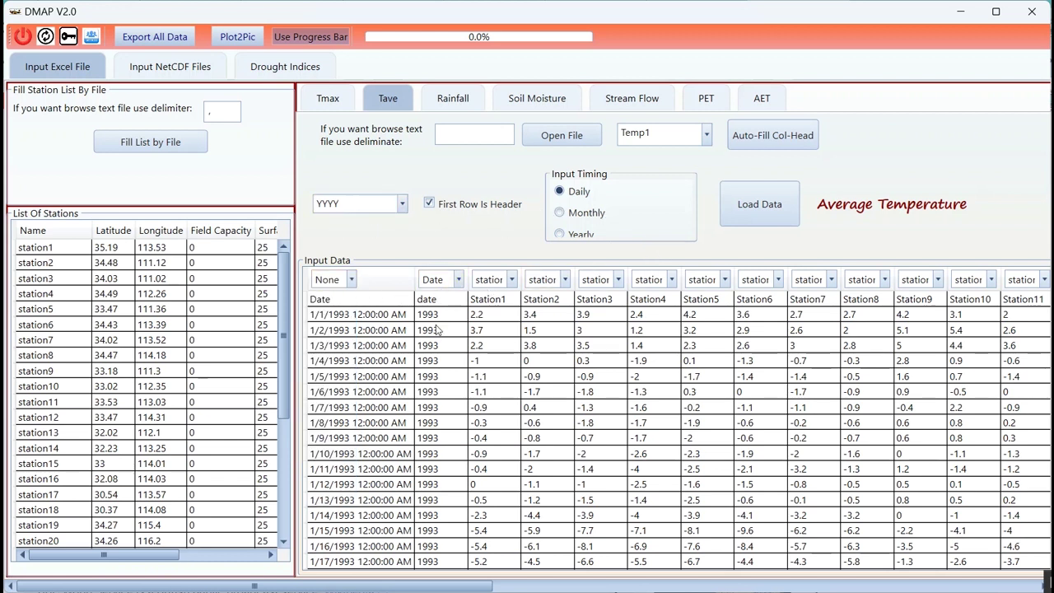
# Load the Temp1 temperatures, filling the blank station25 and station28 cells with the mean
pyautogui.click(754, 212)
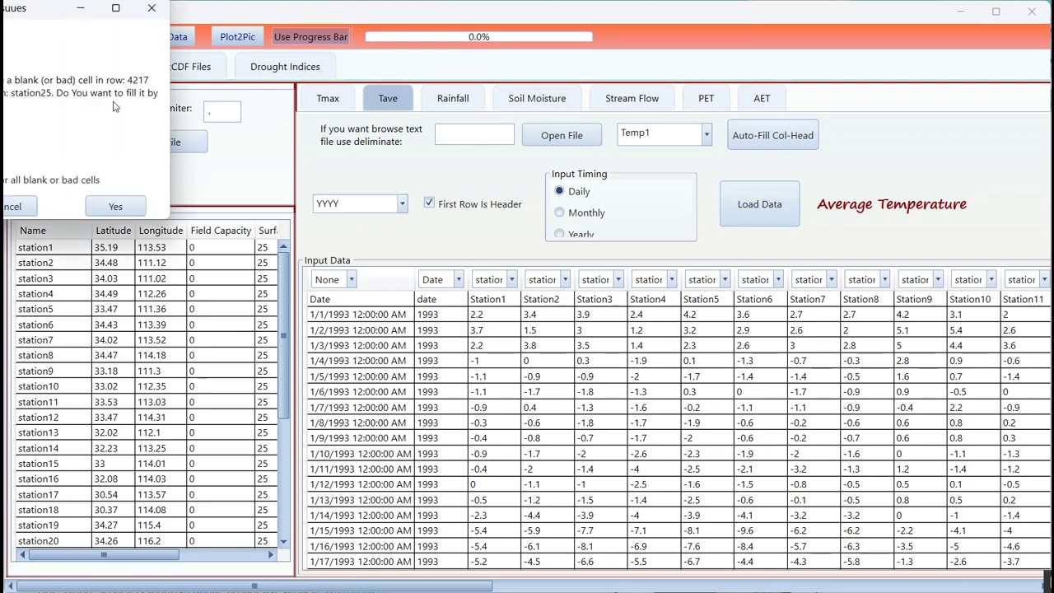
pyautogui.moveTo(51, 23); pyautogui.dragTo(400, 129)
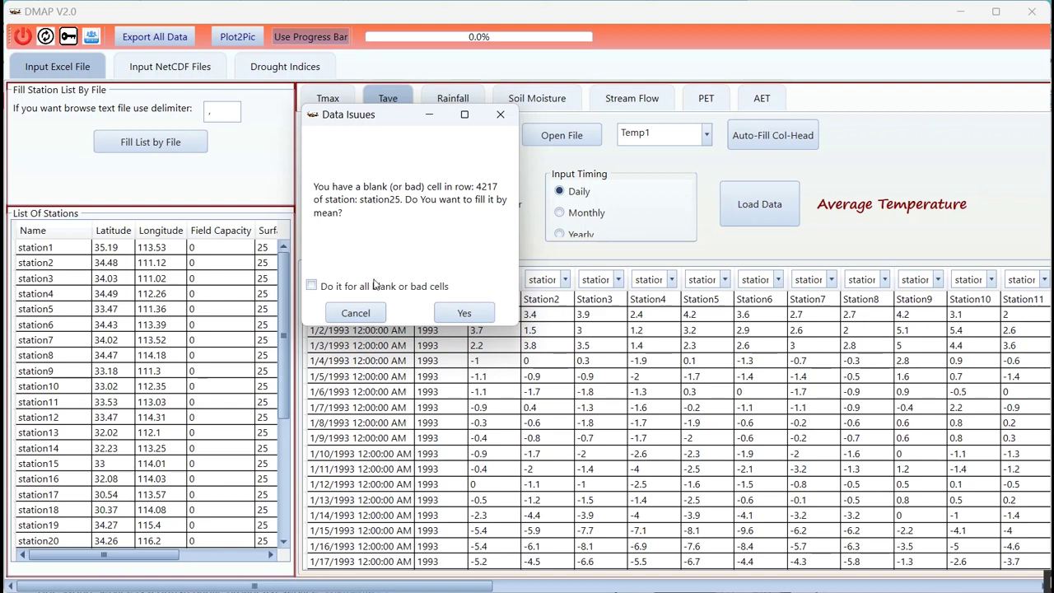
pyautogui.click(470, 312)
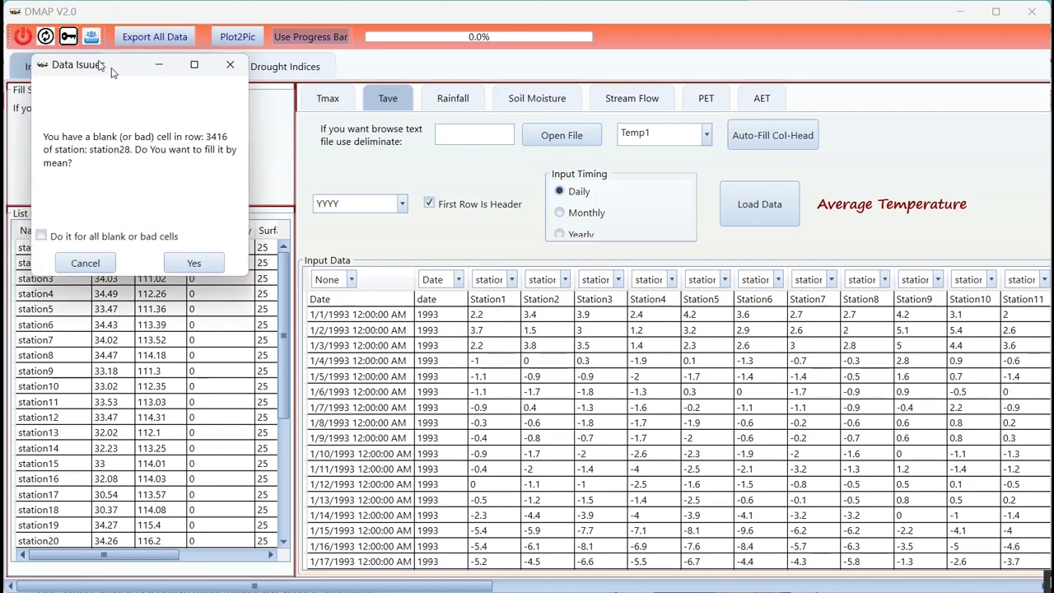
pyautogui.moveTo(62, 48); pyautogui.dragTo(244, 120)
pyautogui.click(341, 319)
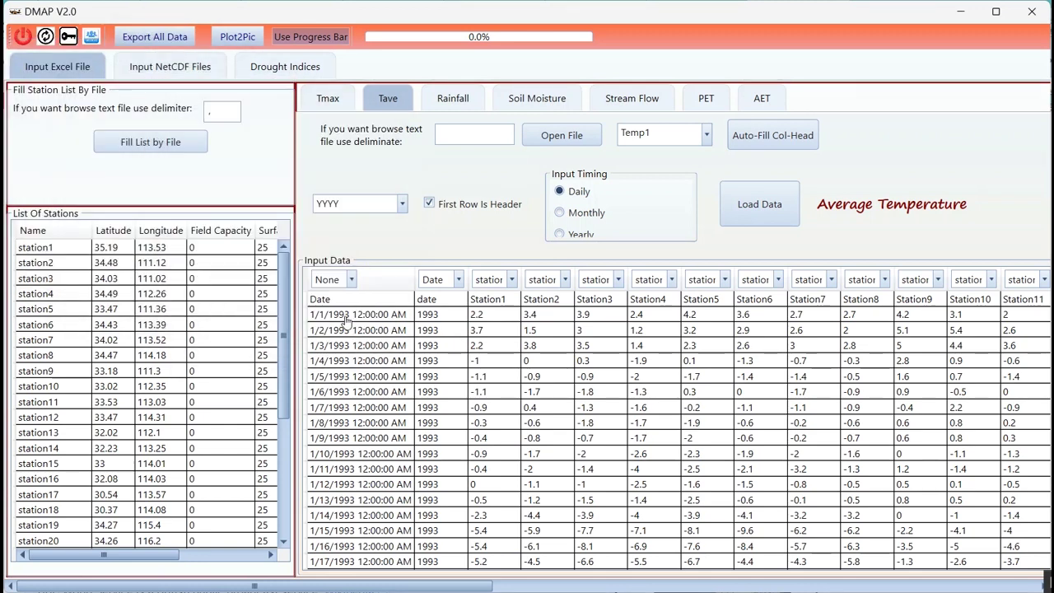
pyautogui.click(533, 349)
# Switch to the Drought Indices calculator covering 1993 to 2012
pyautogui.click(285, 72)
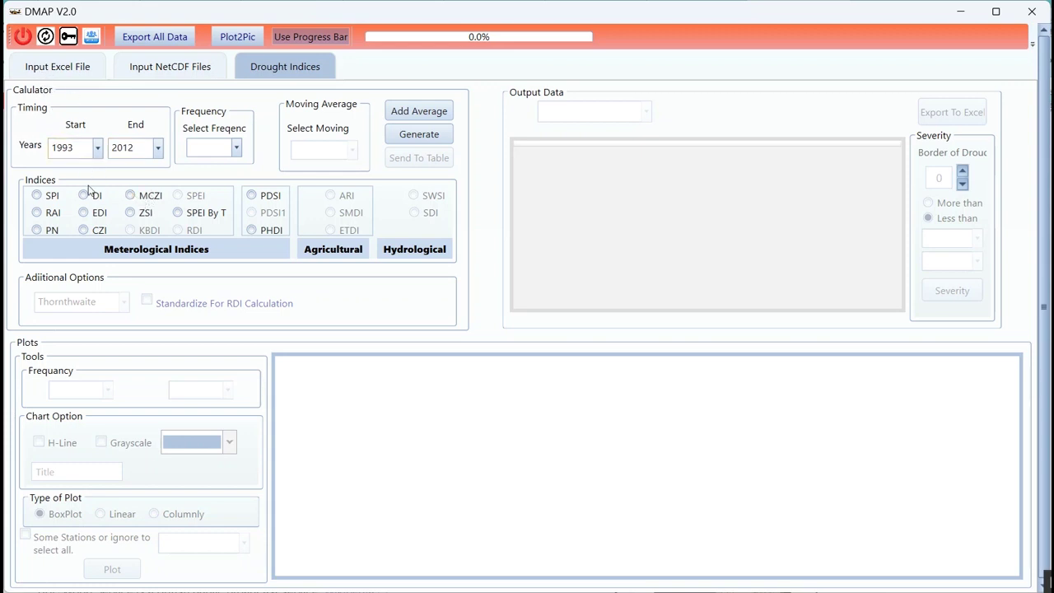
# Generate monthly PDSI for all stations over 1993–2012 using Thornthwaite
pyautogui.click(251, 196)
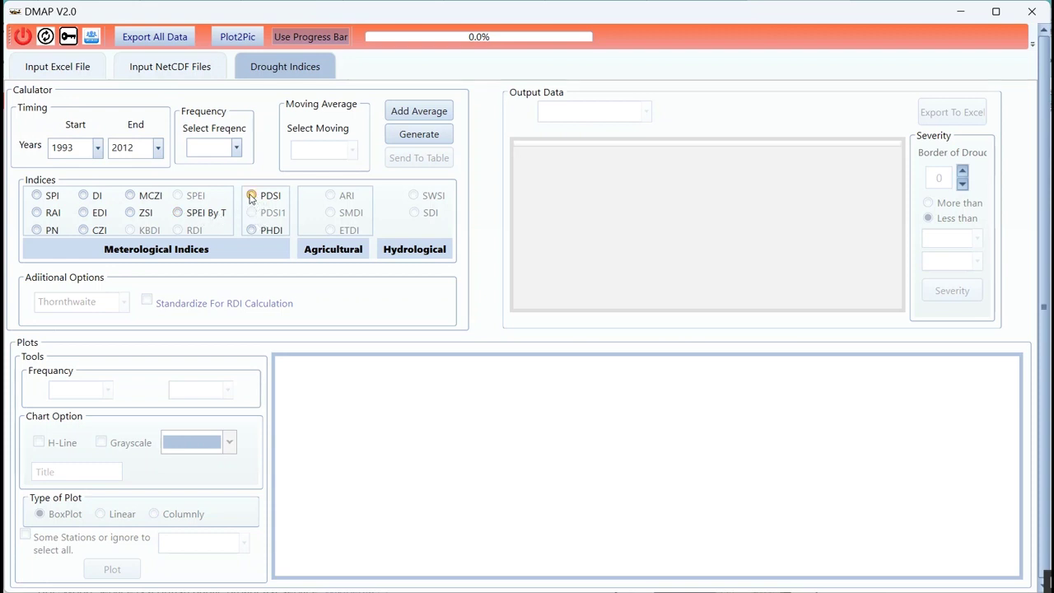
pyautogui.click(236, 148)
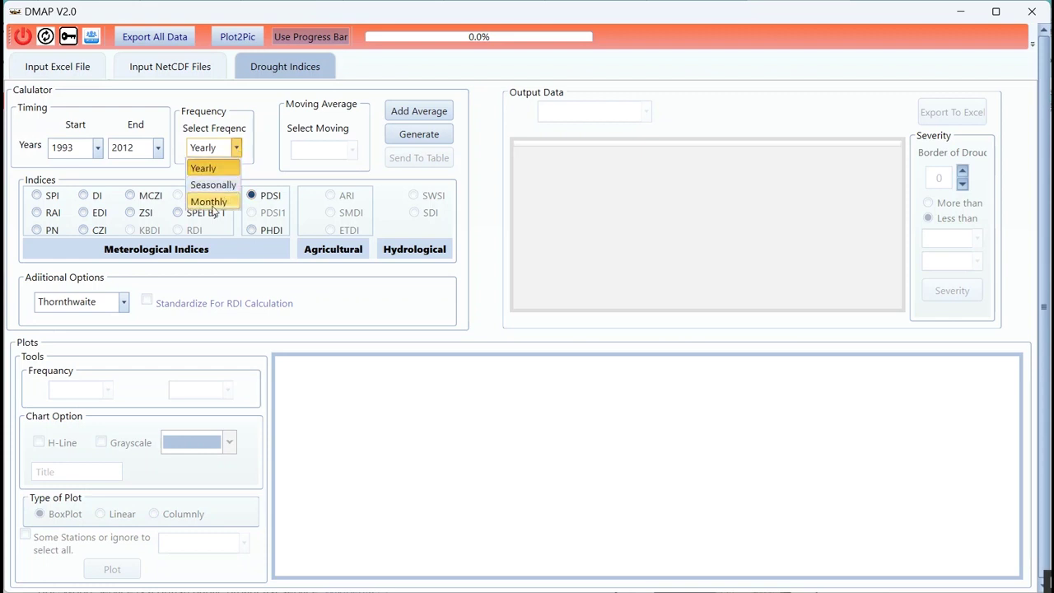
pyautogui.click(212, 201)
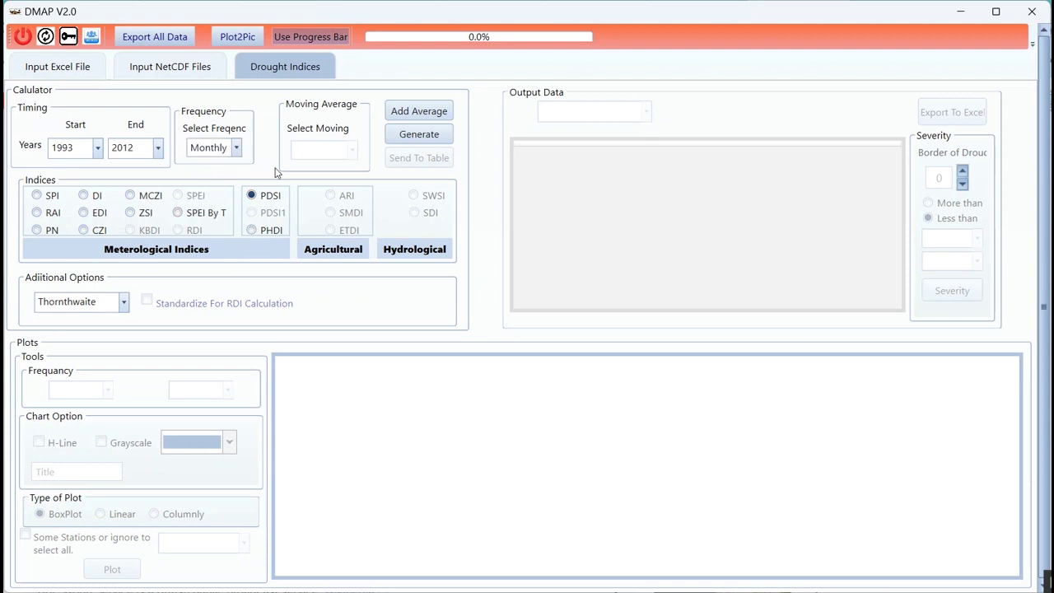
pyautogui.click(416, 134)
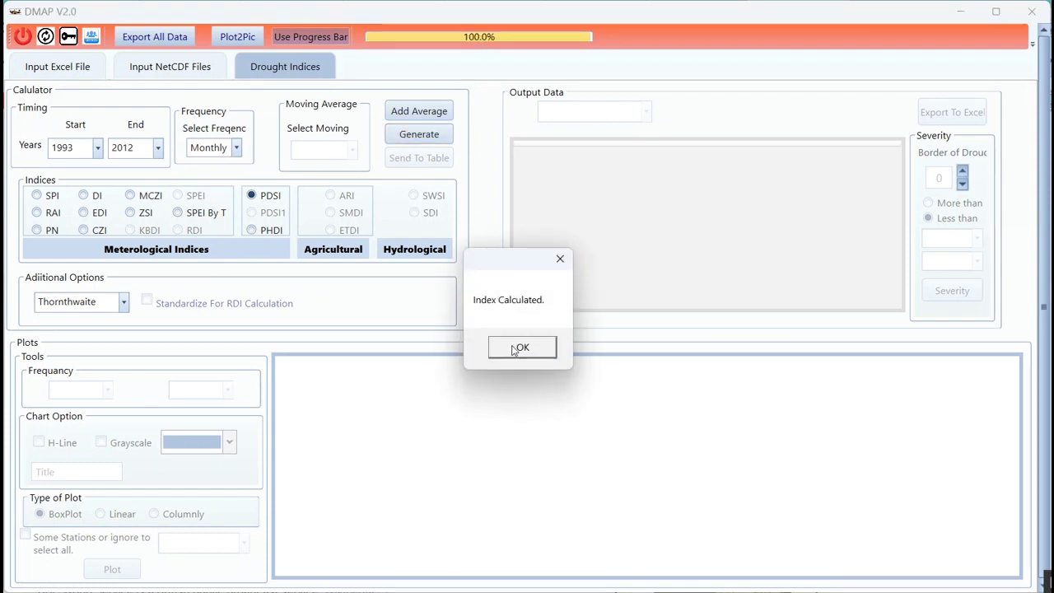
pyautogui.click(516, 348)
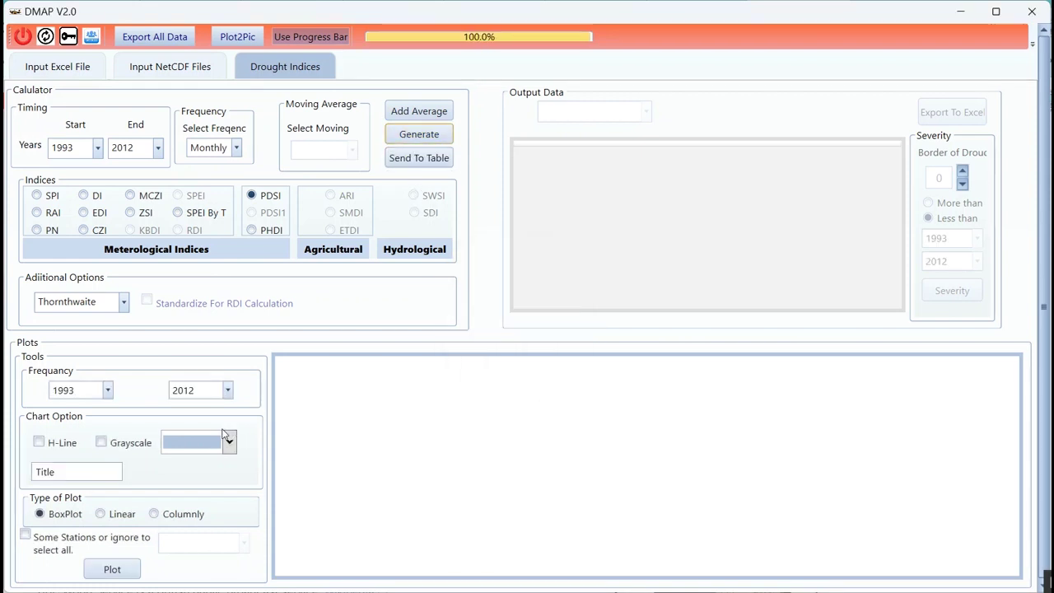
# Show PDSI values in the output table and plot all stations as a line chart with a horizontal reference line
pyautogui.click(422, 158)
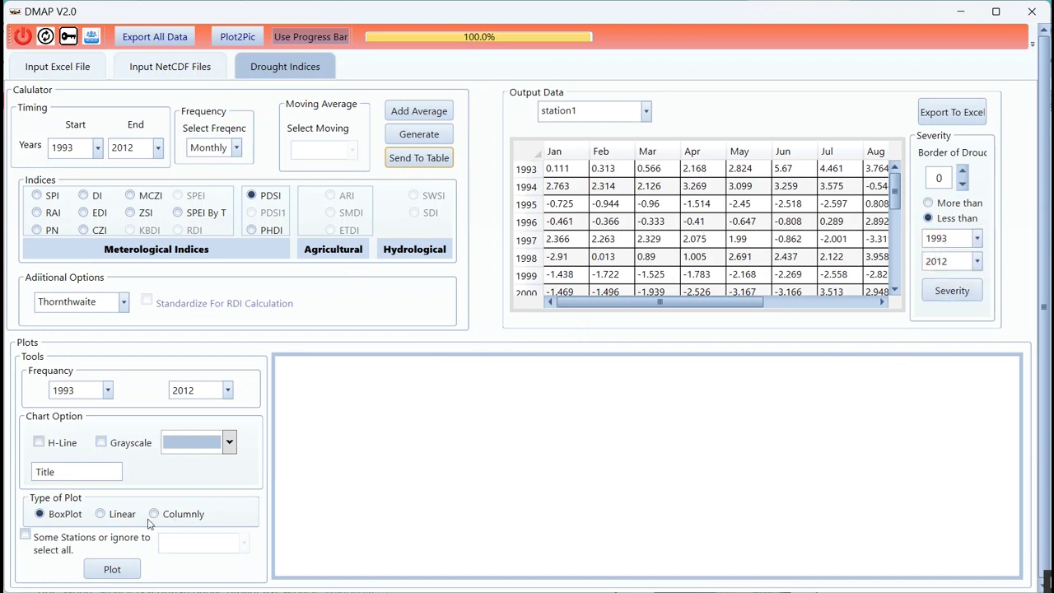
pyautogui.click(38, 442)
pyautogui.click(120, 512)
pyautogui.click(112, 571)
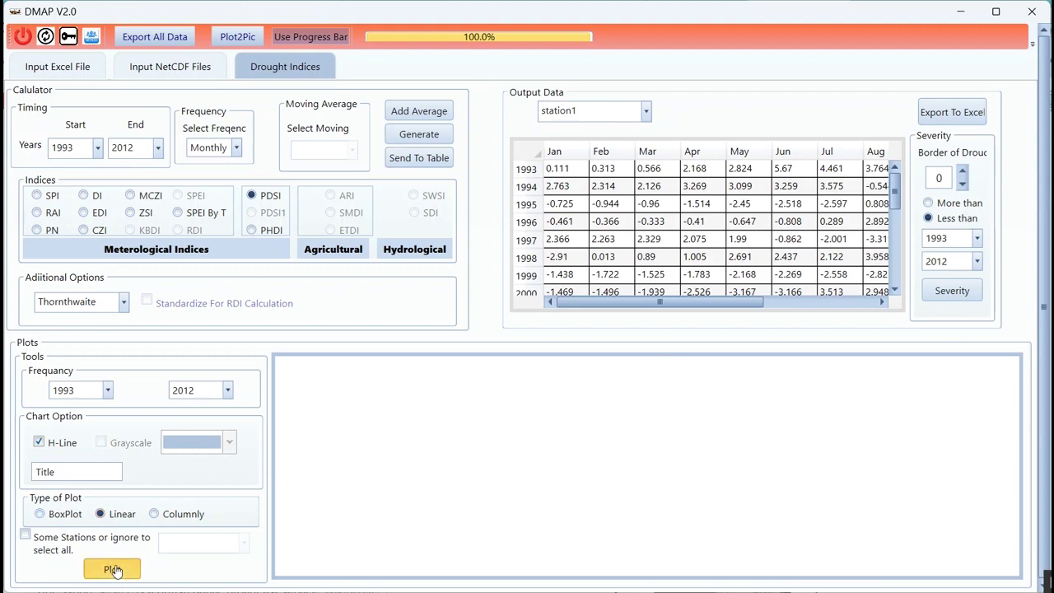
# Replot the chart with only station31, station32 and station33 selected
pyautogui.click(25, 535)
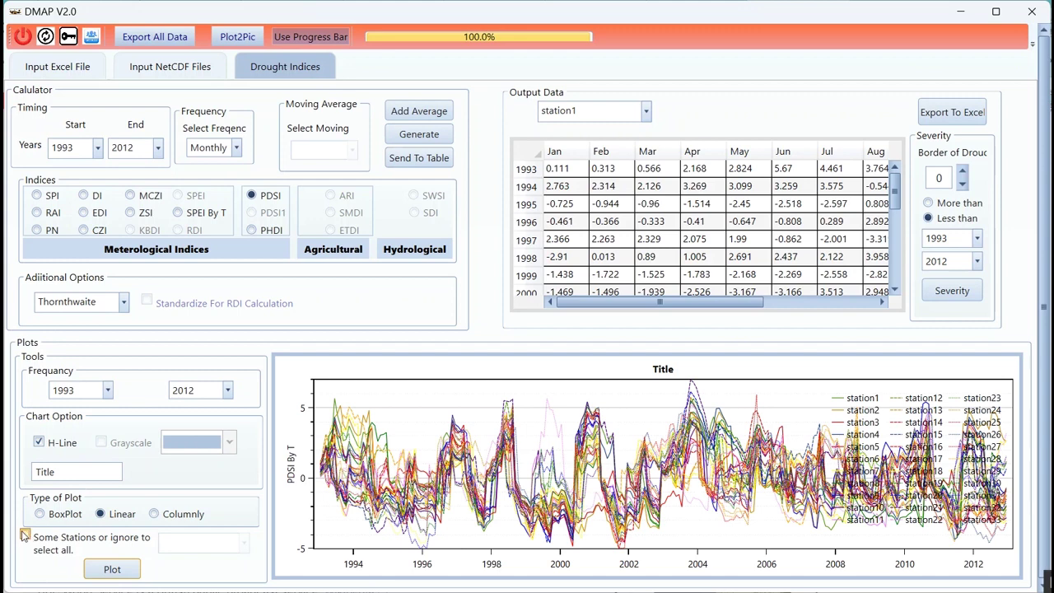
pyautogui.click(244, 543)
pyautogui.moveTo(245, 375); pyautogui.dragTo(245, 494)
pyautogui.click(169, 510)
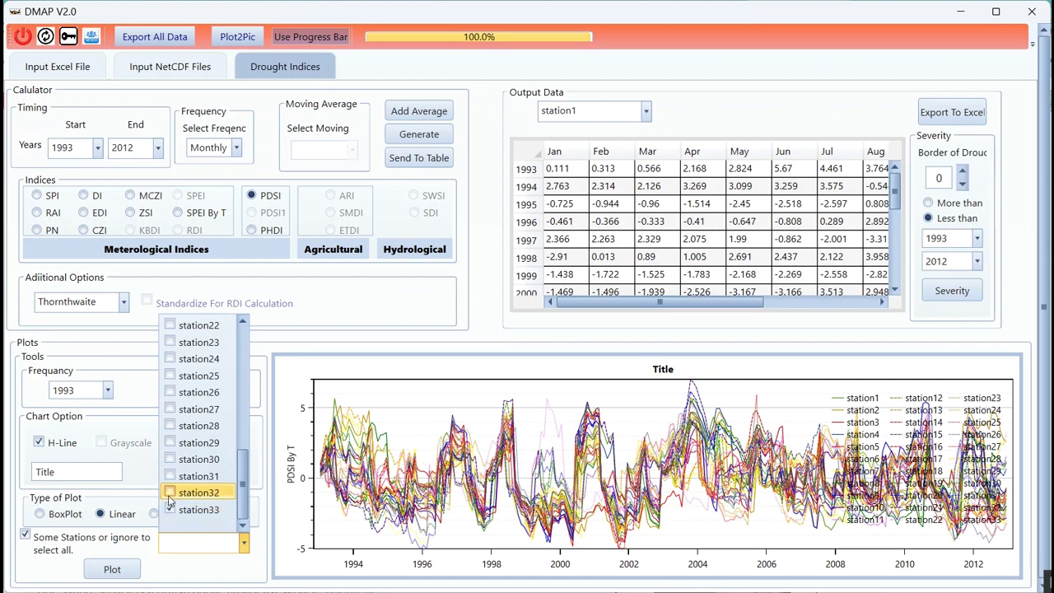
pyautogui.click(170, 493)
pyautogui.click(170, 476)
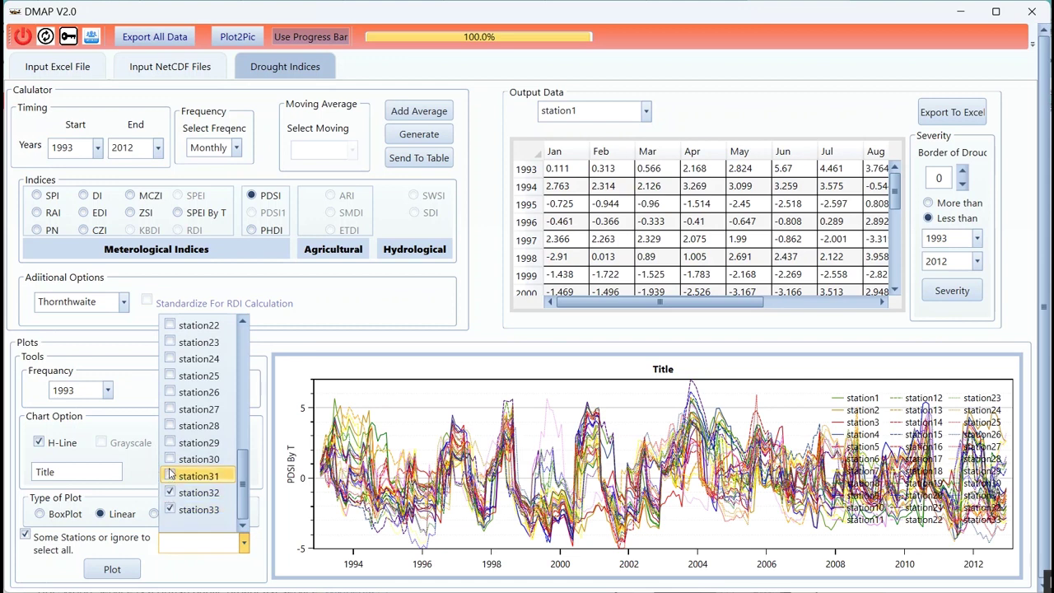
pyautogui.click(181, 576)
pyautogui.click(112, 569)
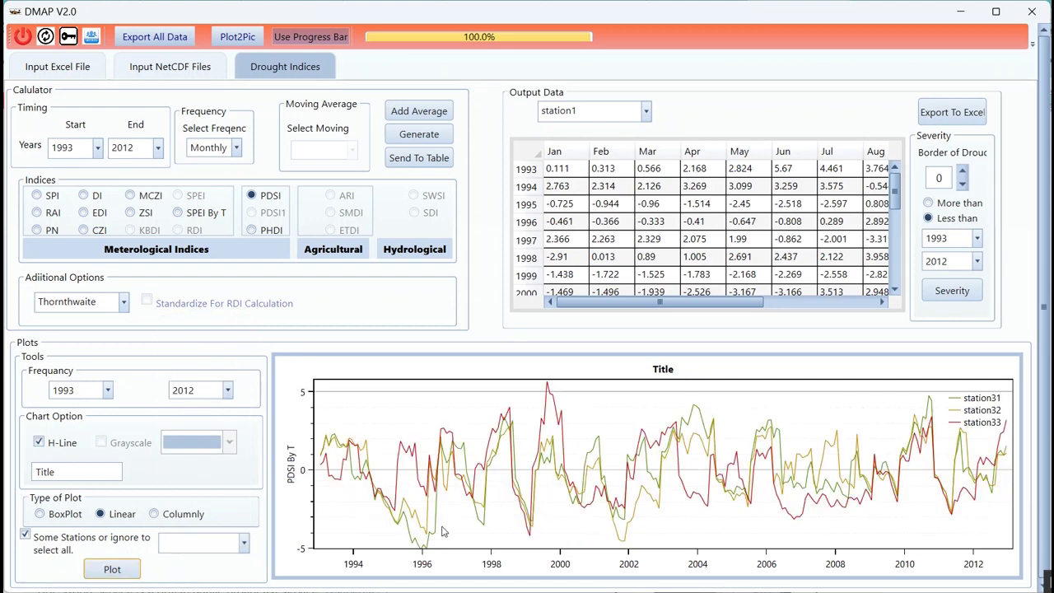
# Add an Average station across all stations and regenerate the monthly PDSI
pyautogui.click(421, 113)
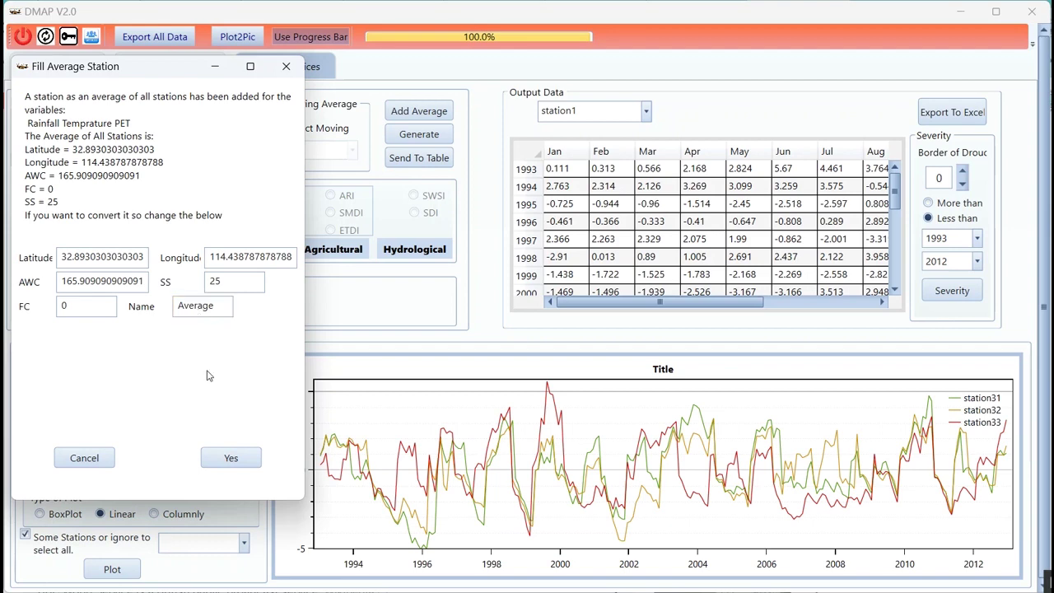
pyautogui.click(230, 465)
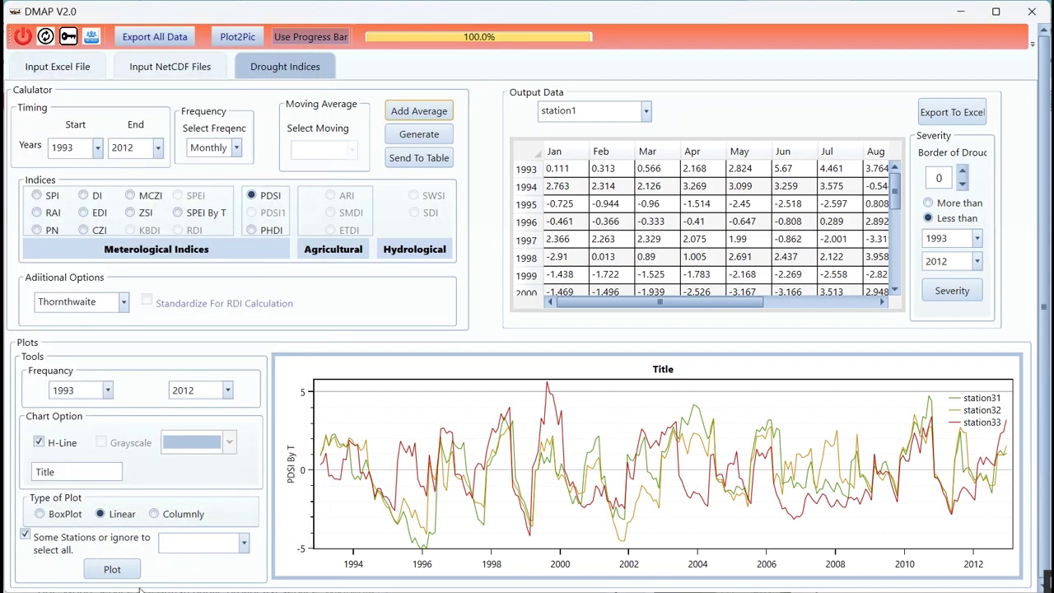
pyautogui.click(419, 136)
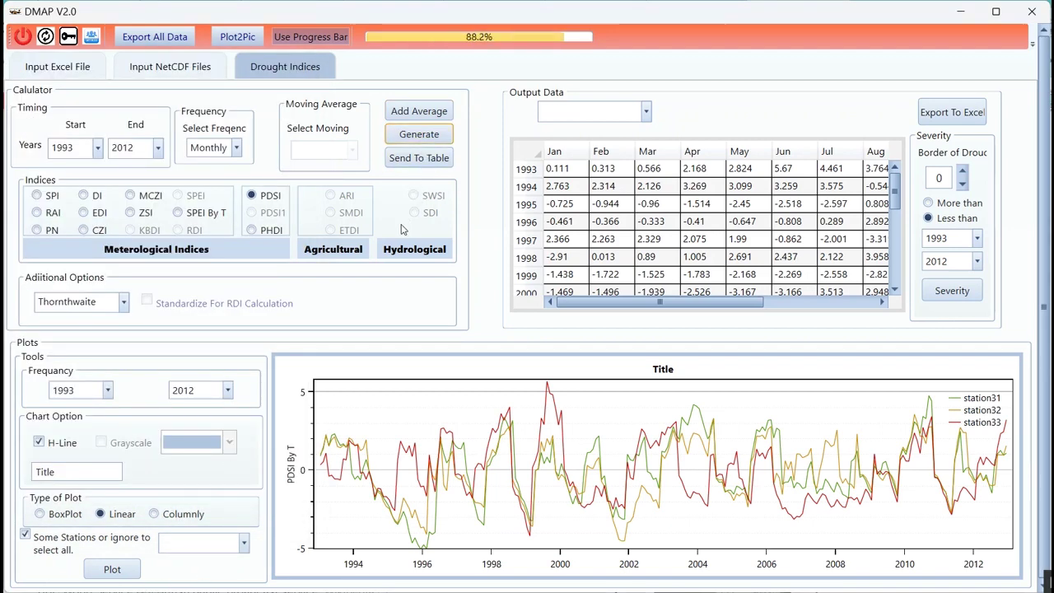
pyautogui.click(526, 347)
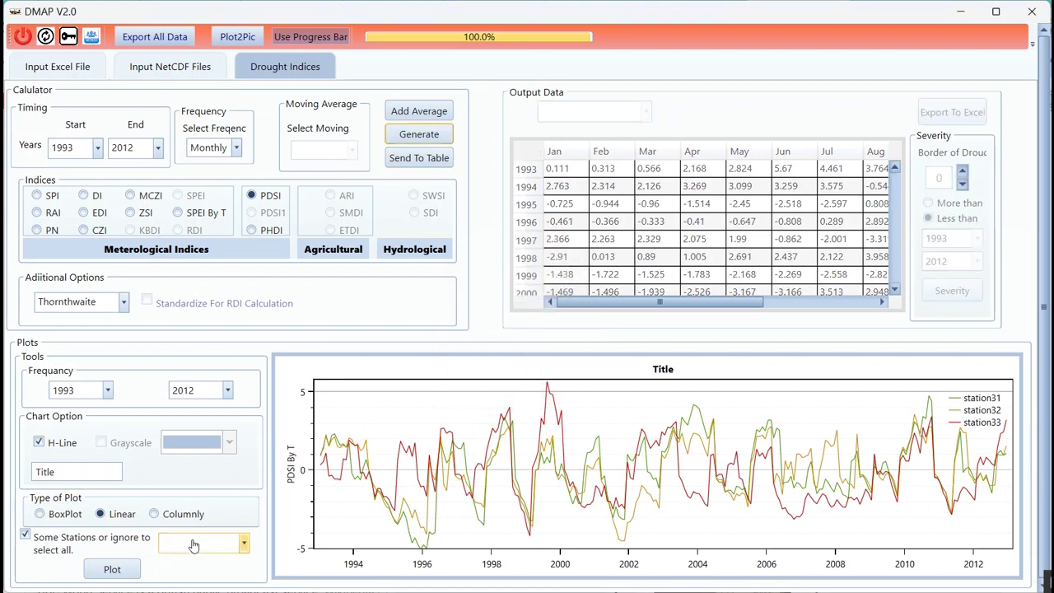
# Plot only the Average station's PDSI series
pyautogui.click(244, 543)
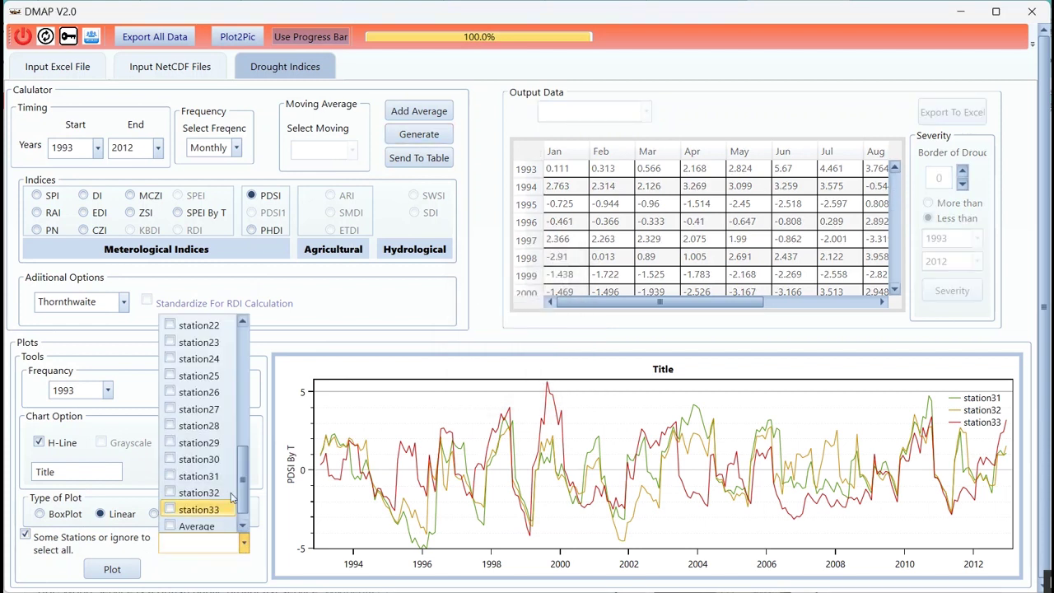
pyautogui.click(242, 524)
pyautogui.click(170, 510)
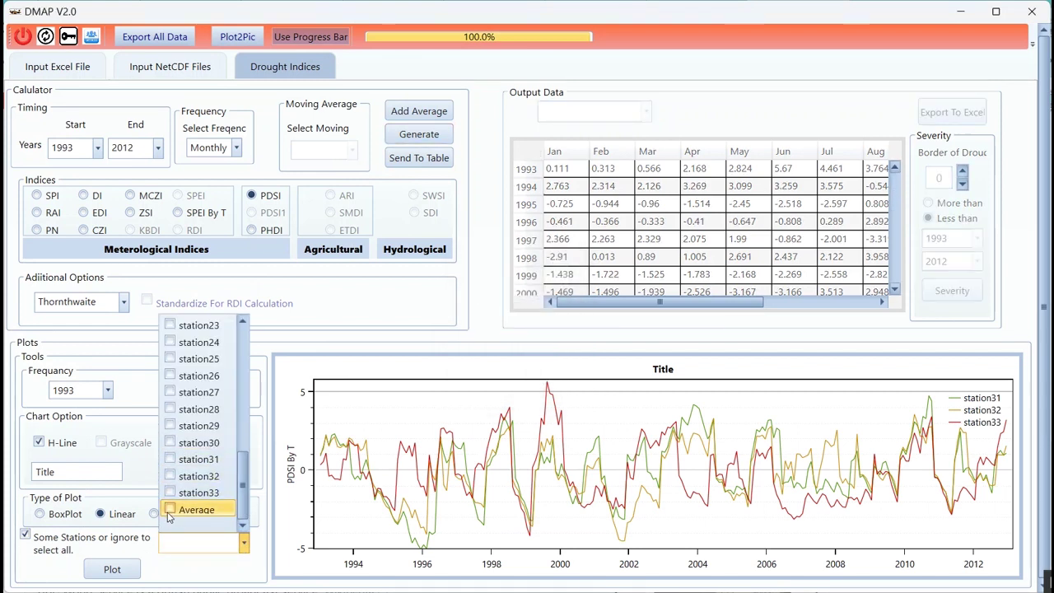
pyautogui.click(115, 568)
pyautogui.click(116, 568)
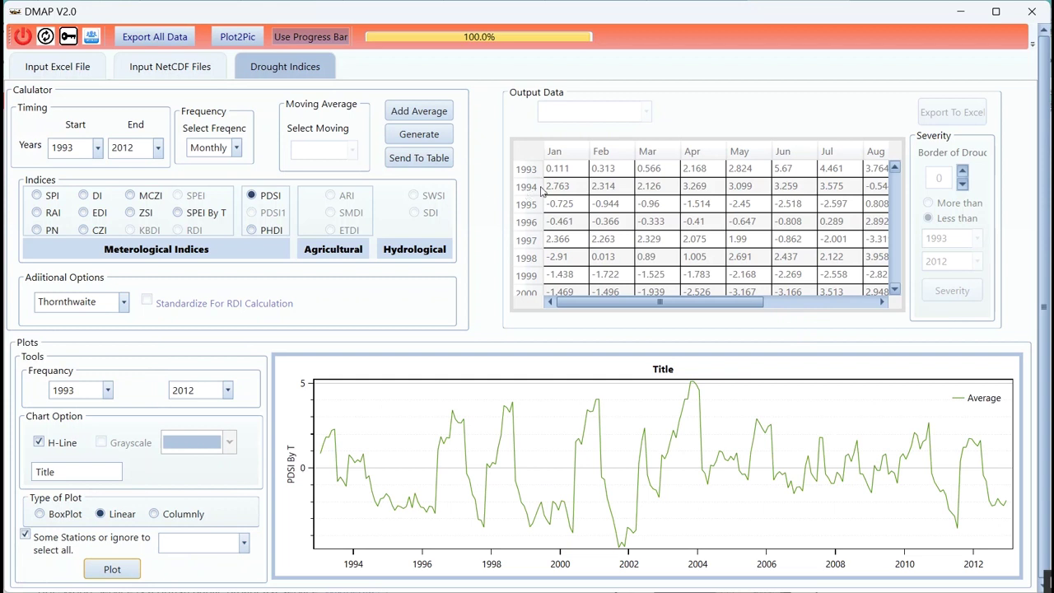
# Show the Average station's PDSI in the output table and compute drought severity with border below -0.8
pyautogui.click(418, 158)
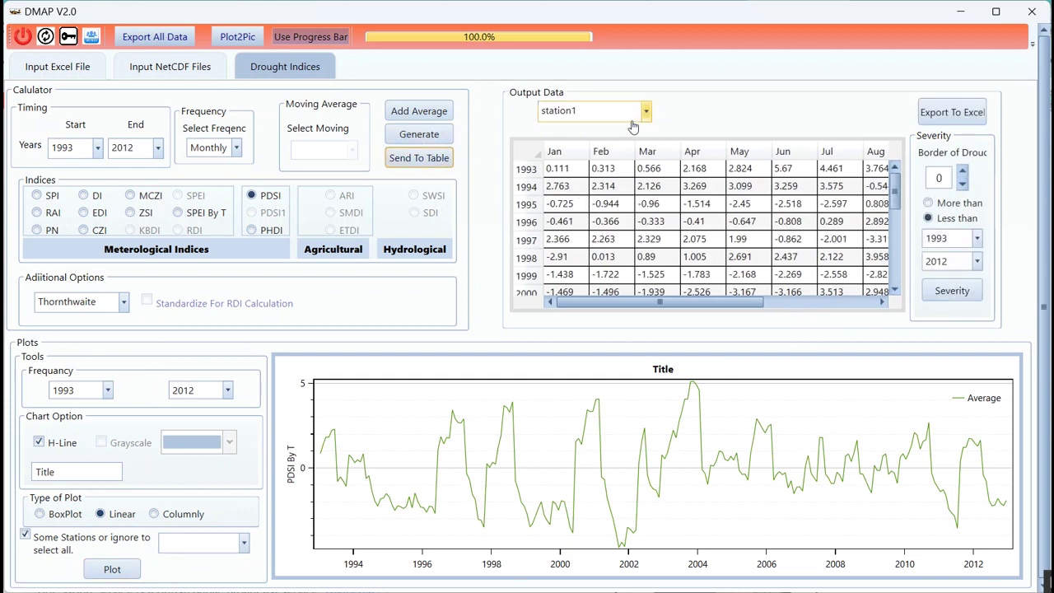
pyautogui.click(646, 111)
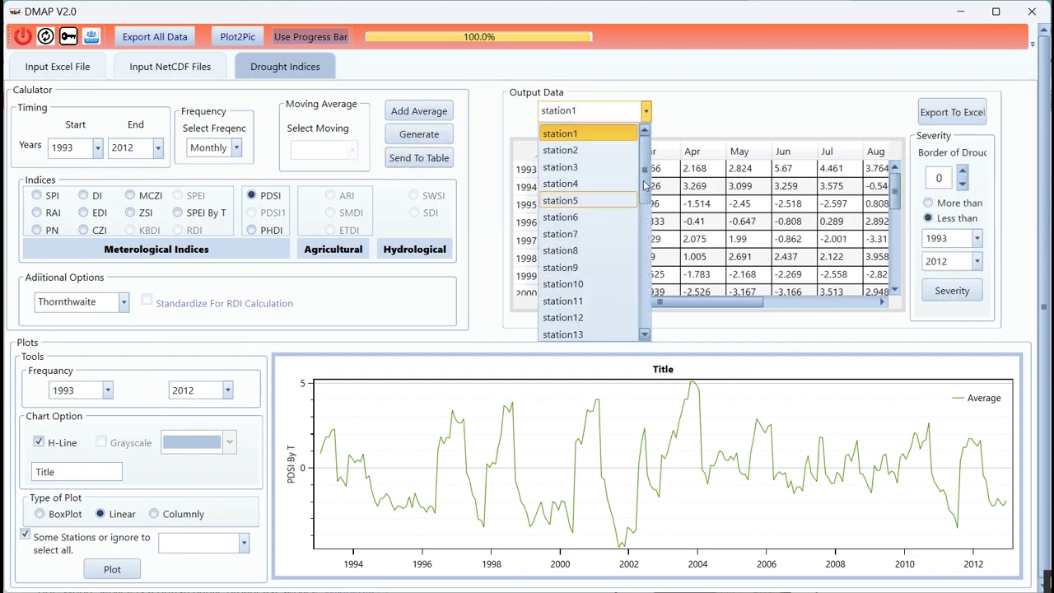
pyautogui.scroll(-7, 645, 185)
pyautogui.click(557, 327)
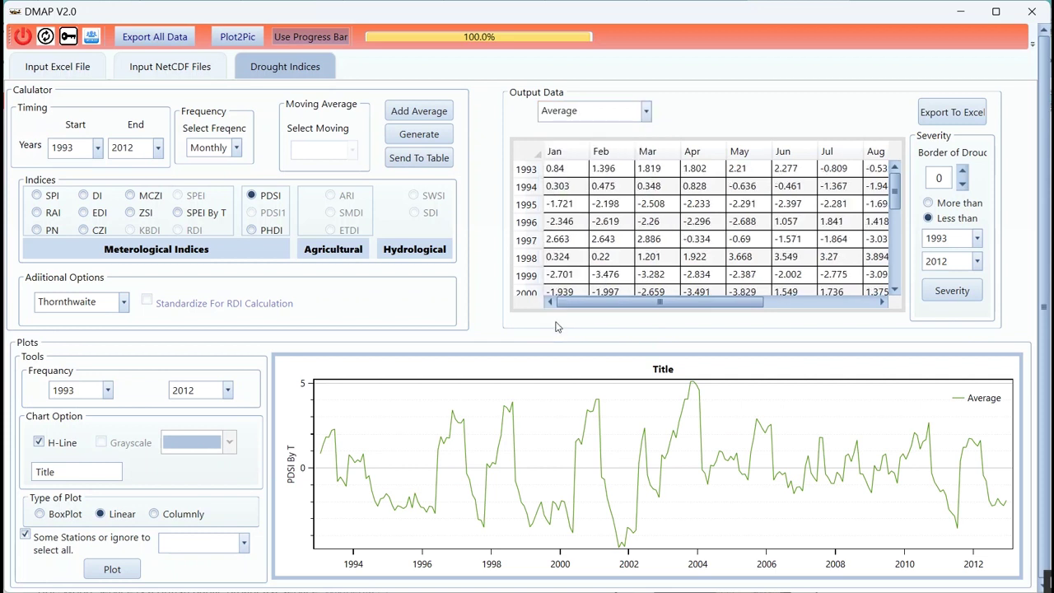
pyautogui.click(962, 184)
pyautogui.click(934, 293)
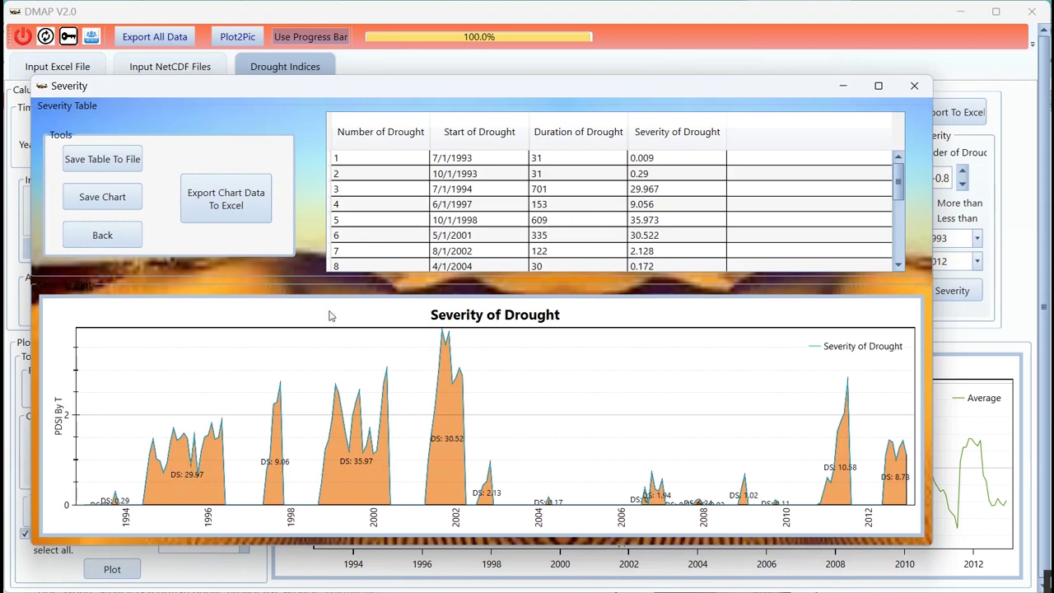
# Recalculate PDSI at Yearly frequency and load the yearly values into the output table
pyautogui.click(102, 234)
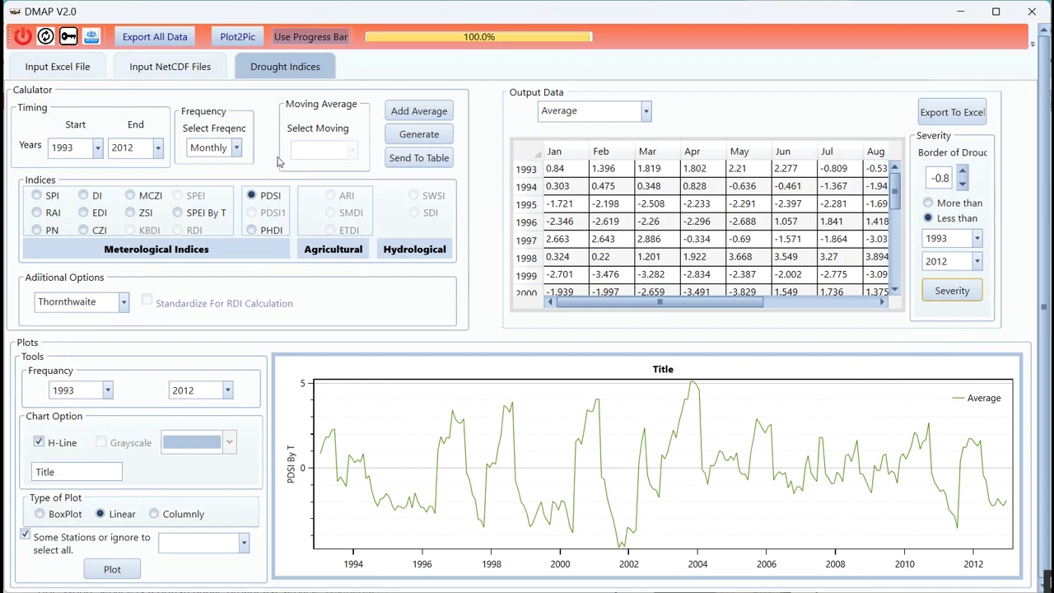
pyautogui.click(236, 148)
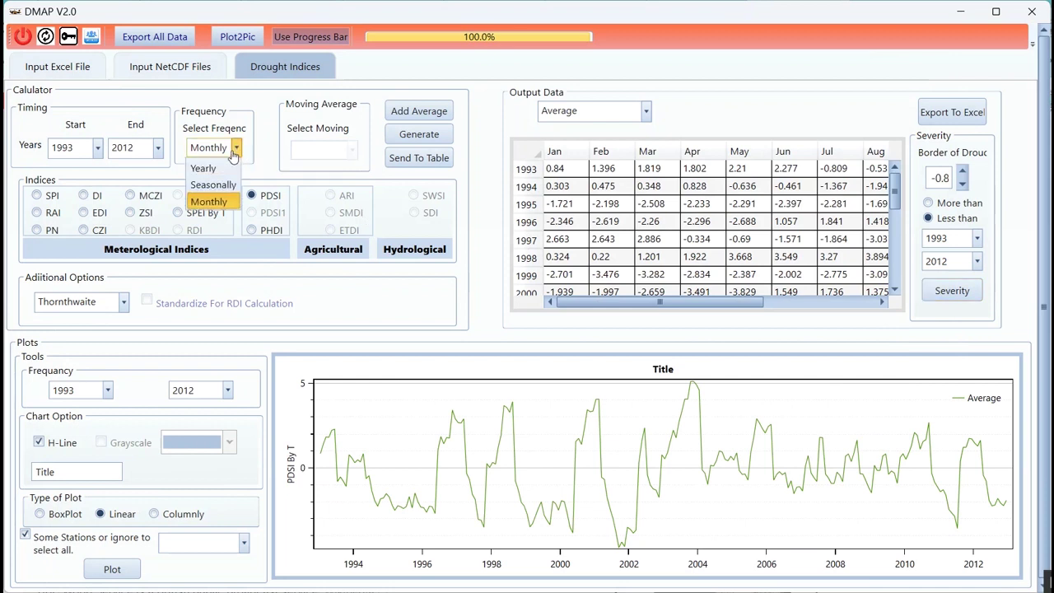
pyautogui.click(218, 168)
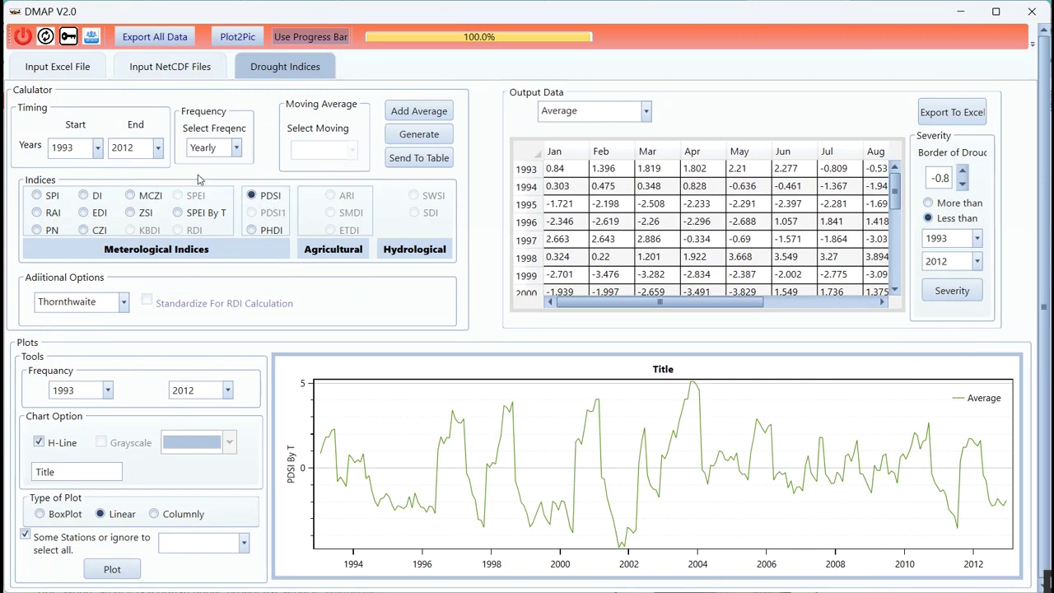
pyautogui.click(422, 138)
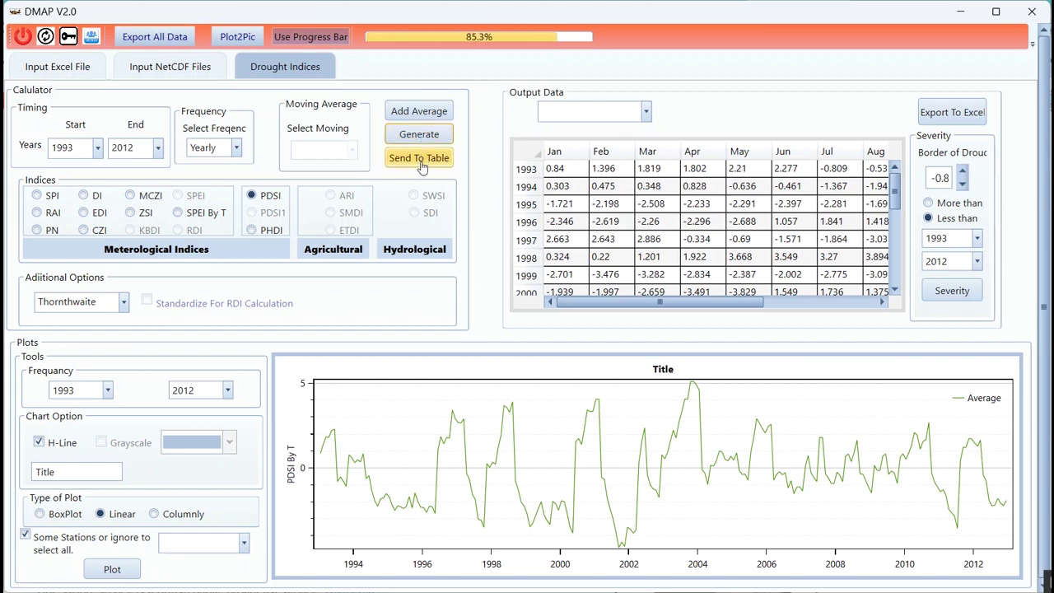
pyautogui.click(508, 347)
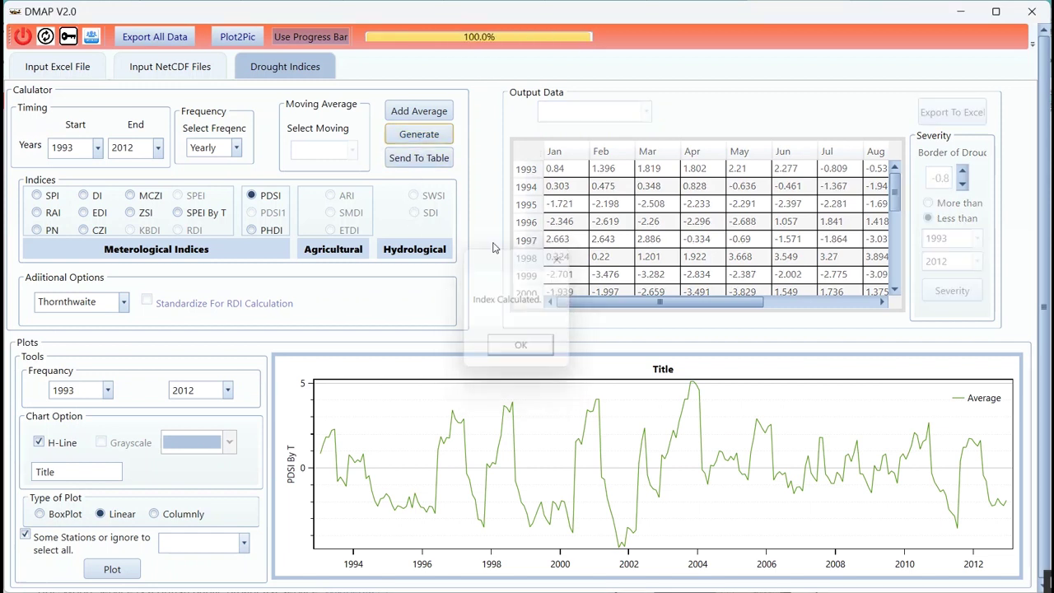
pyautogui.click(419, 157)
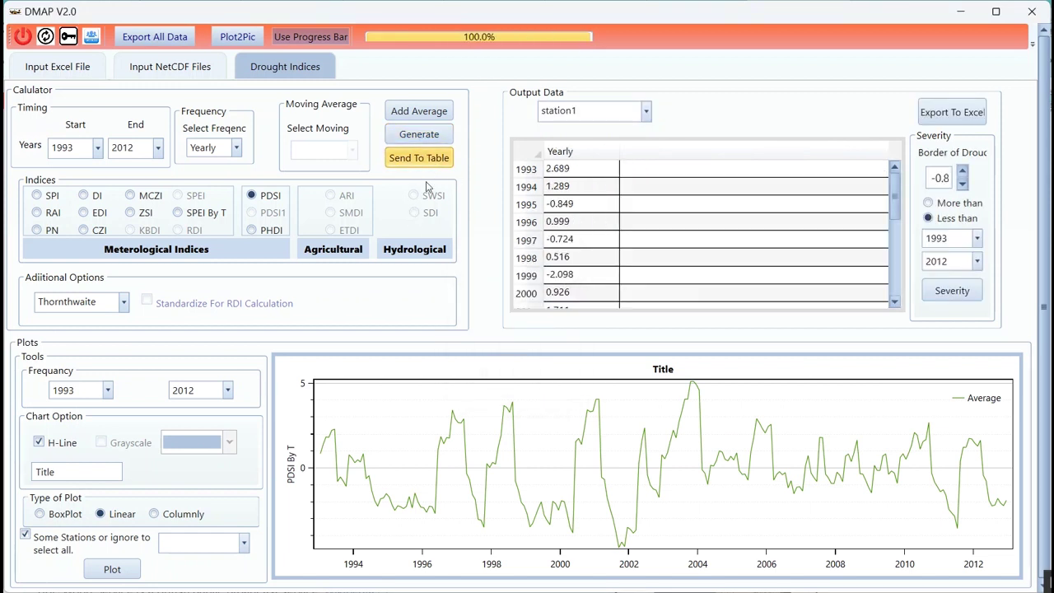
# Plot only the Average station's yearly PDSI series as a line chart for 1993–2012
pyautogui.click(110, 576)
pyautogui.click(586, 344)
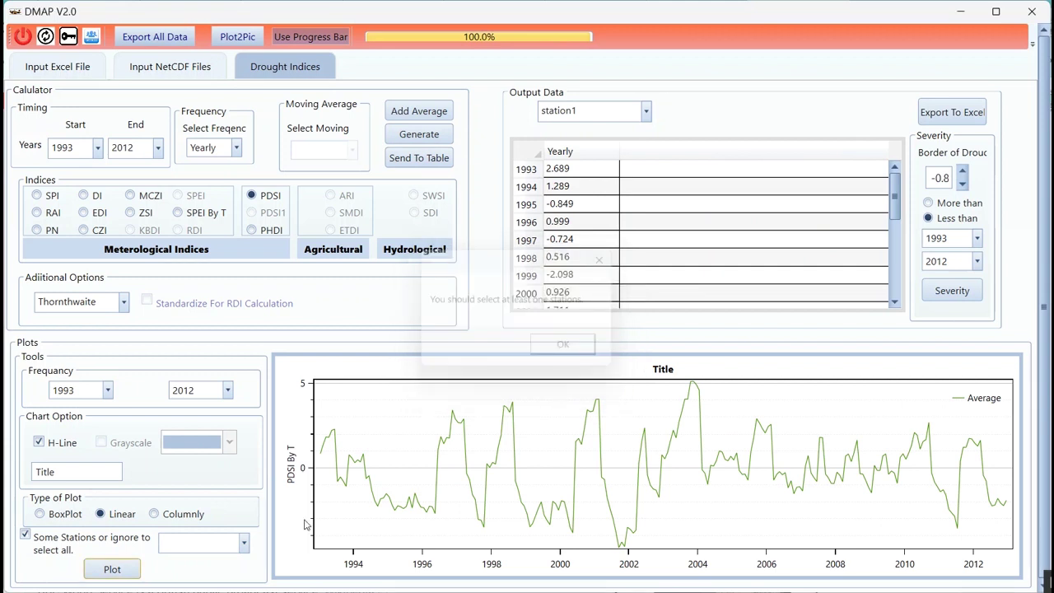
pyautogui.click(244, 542)
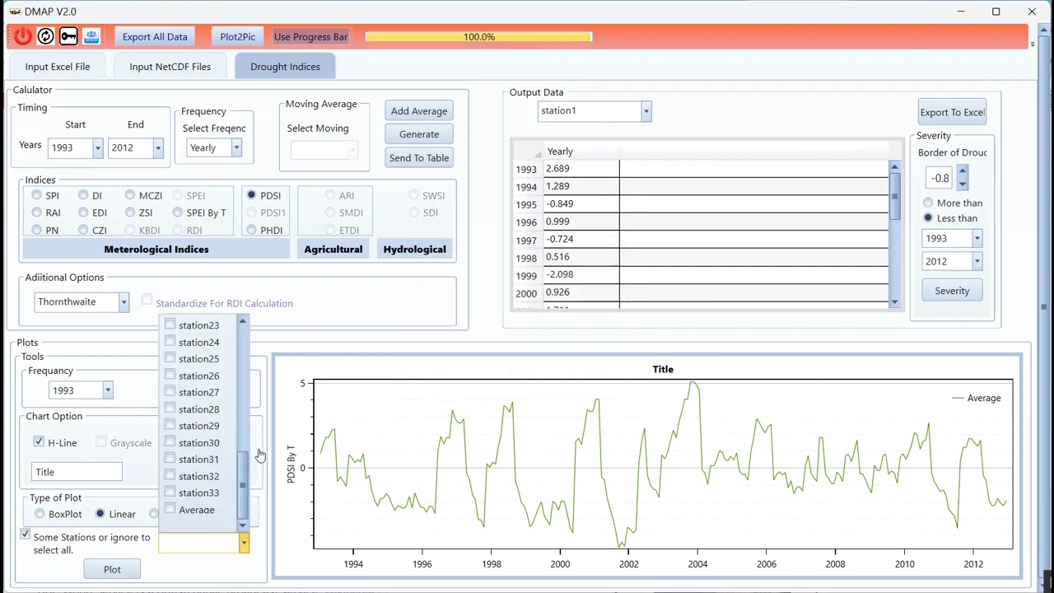
pyautogui.click(170, 509)
pyautogui.click(206, 577)
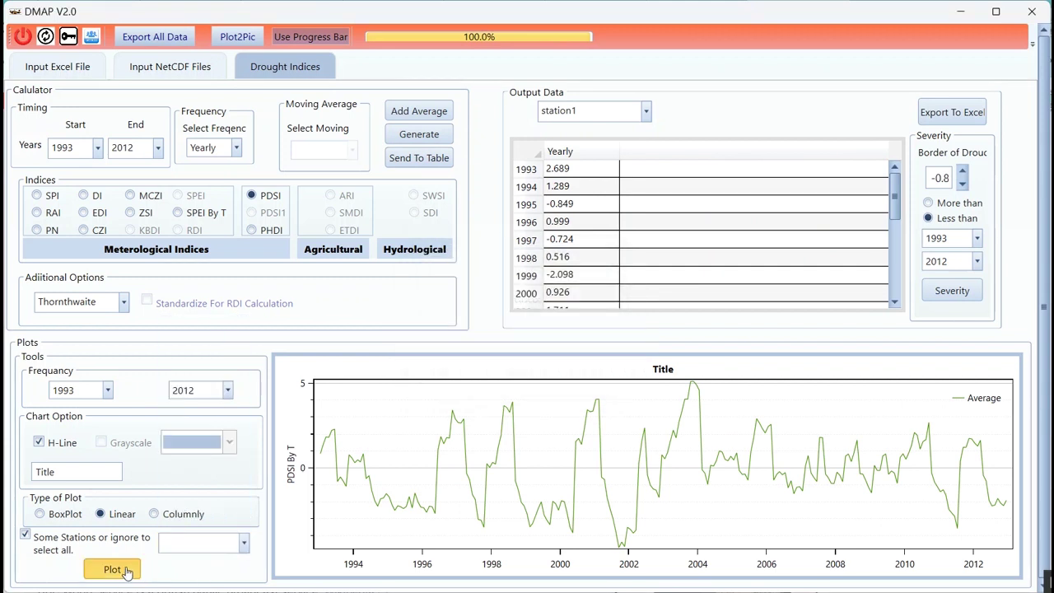
pyautogui.click(127, 571)
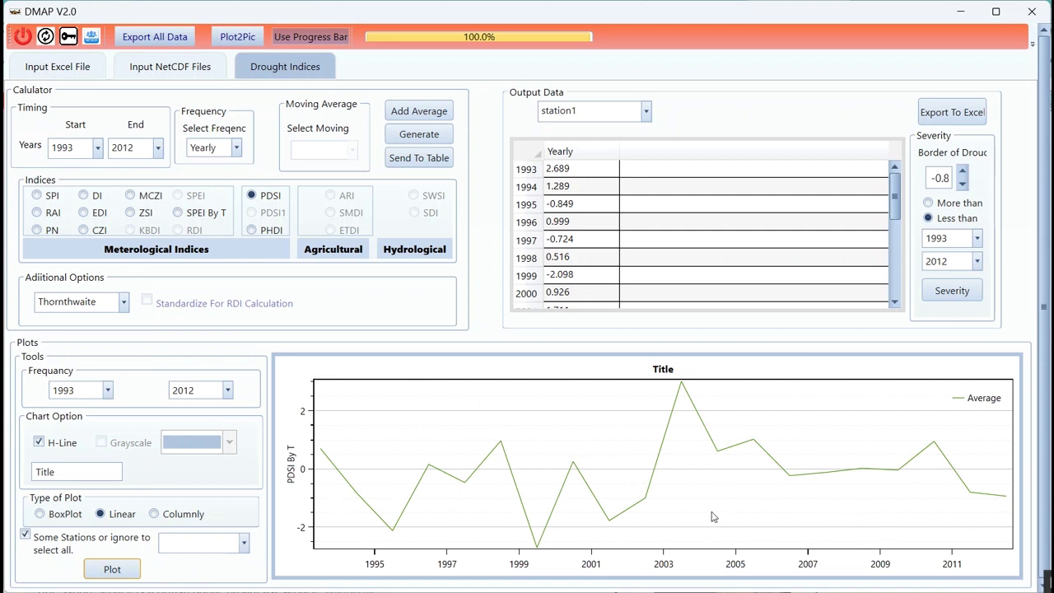